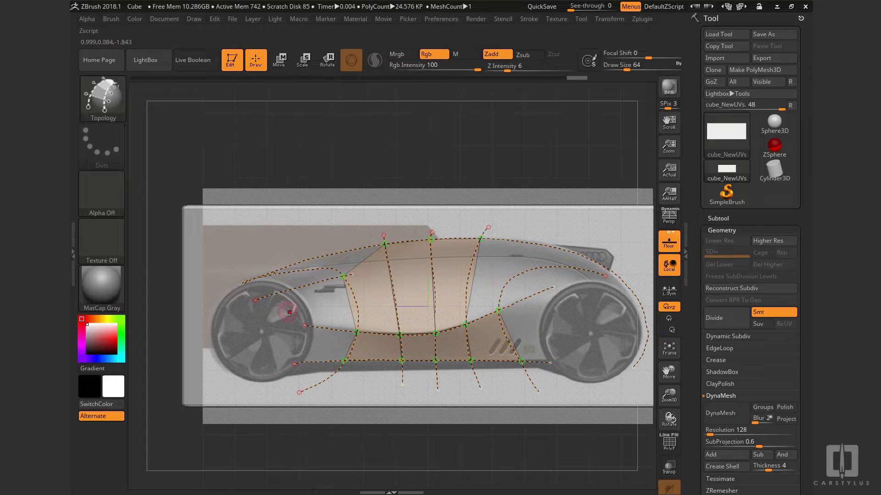
Draw a lengthwise topology curve across the car's midbody between the wheels, undoing the misplaced strokes
drag(462, 285, 550, 292)
key(ctrl+z)
mouse_move(291, 315)
mouse_down()
mouse_move(450, 288)
mouse_move(550, 291)
mouse_up()
key(ctrl+z)
drag(501, 278, 551, 284)
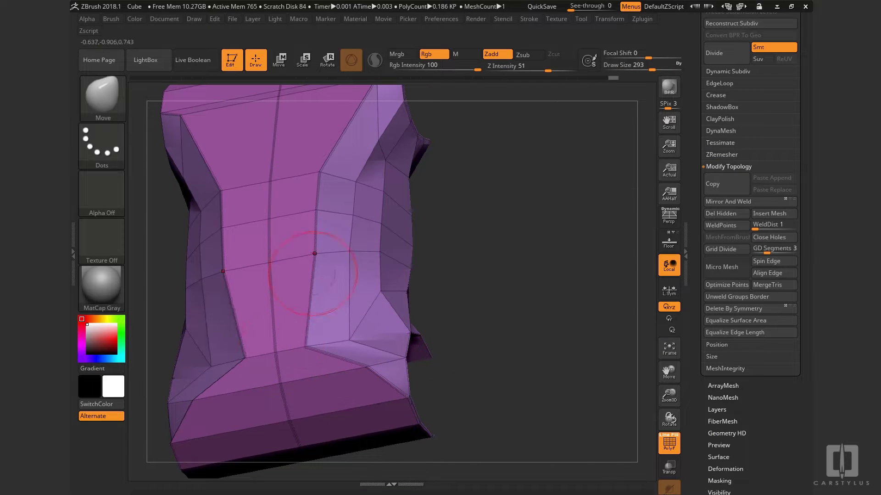
Pull the vertices along the body mesh's upper side edge into a smoother contour with the Move brush
drag(303, 177, 319, 174)
drag(476, 266, 463, 247)
drag(385, 327, 369, 329)
mouse_move(486, 348)
mouse_down()
mouse_move(426, 353)
mouse_move(478, 358)
mouse_move(462, 362)
mouse_move(403, 351)
mouse_move(381, 357)
mouse_move(424, 344)
mouse_up()
Reduce the draw size to 112 and refine the lower front corner of the body mesh
key(s)
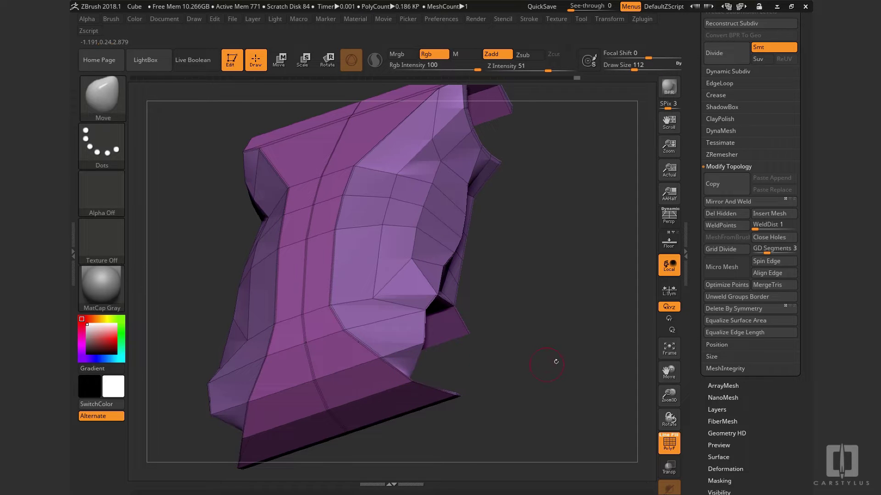
drag(556, 360, 506, 367)
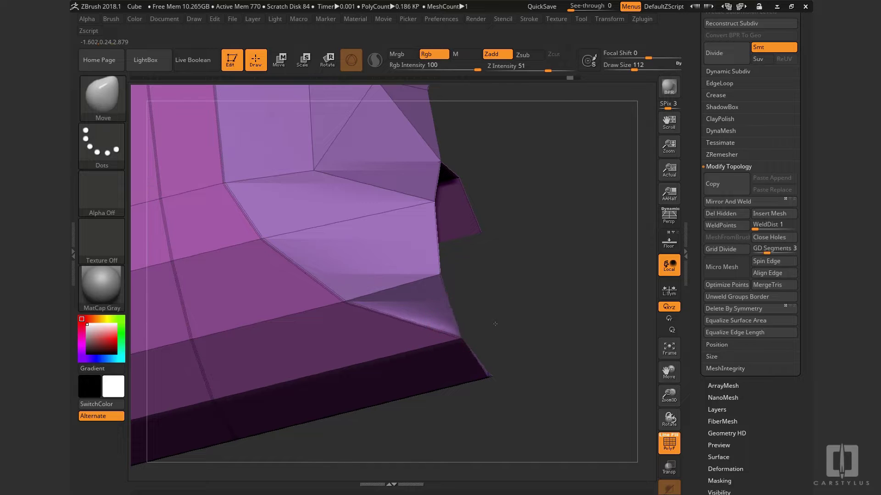
mouse_move(585, 366)
mouse_down()
mouse_move(496, 391)
mouse_move(507, 403)
mouse_move(524, 385)
mouse_move(551, 388)
mouse_up()
key(s)
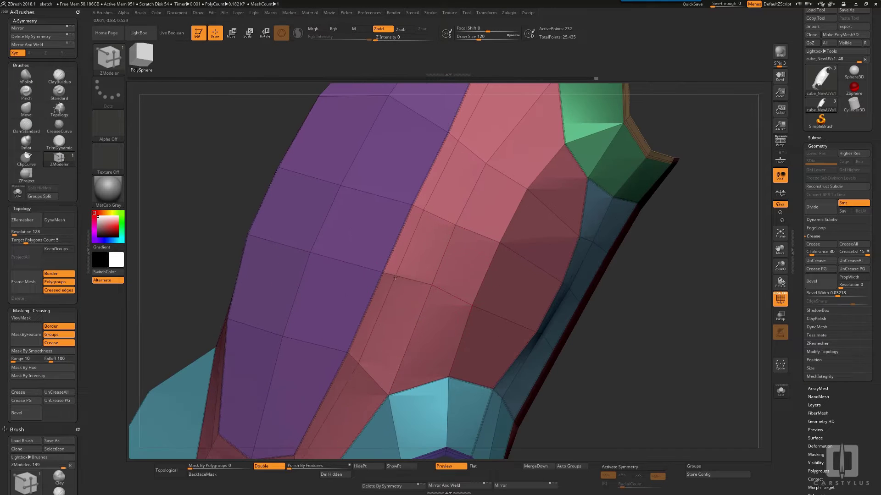
Insert an edge loop in the red strip around the purple canopy panel and bring up the ZModeler edge actions
drag(387, 297, 471, 304)
right_drag(471, 304, 462, 289)
right_drag(584, 256, 540, 252)
drag(539, 252, 419, 319)
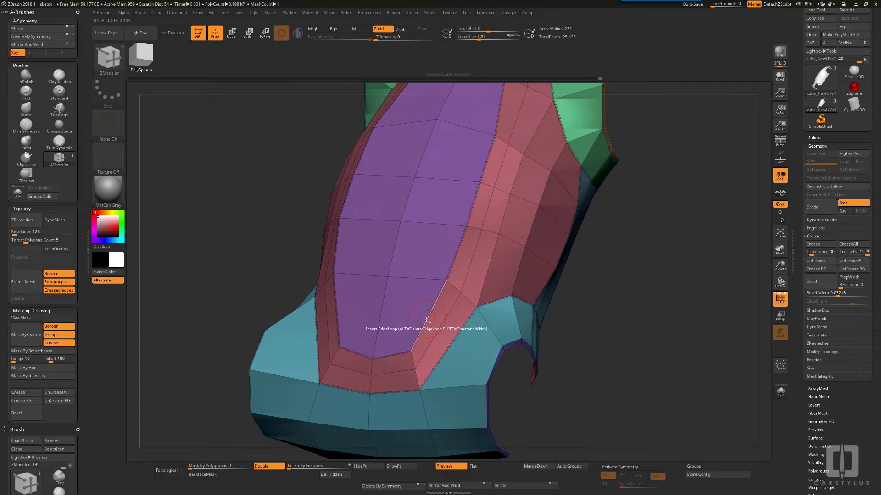
key(space)
click(431, 316)
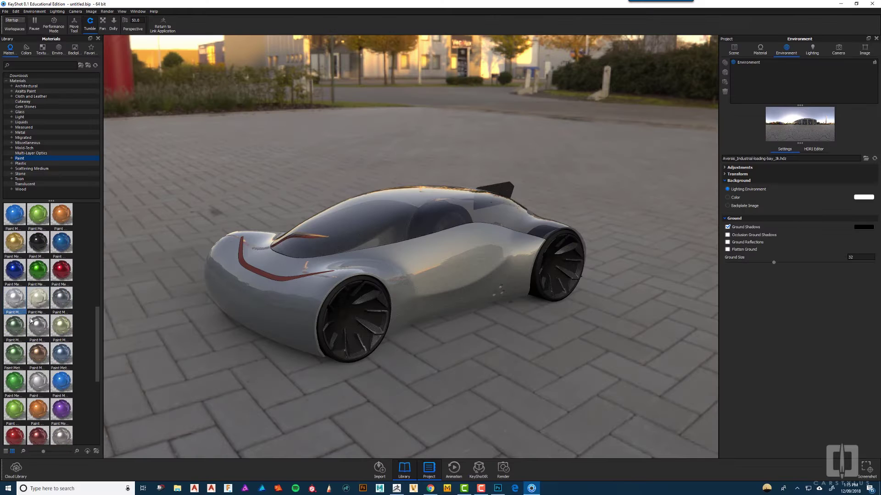
Switch to KeyShot and examine the rendered car from the front and the rear
mouse_move(30, 320)
mouse_down()
mouse_move(257, 275)
mouse_move(291, 395)
mouse_move(461, 393)
mouse_move(257, 385)
mouse_up()
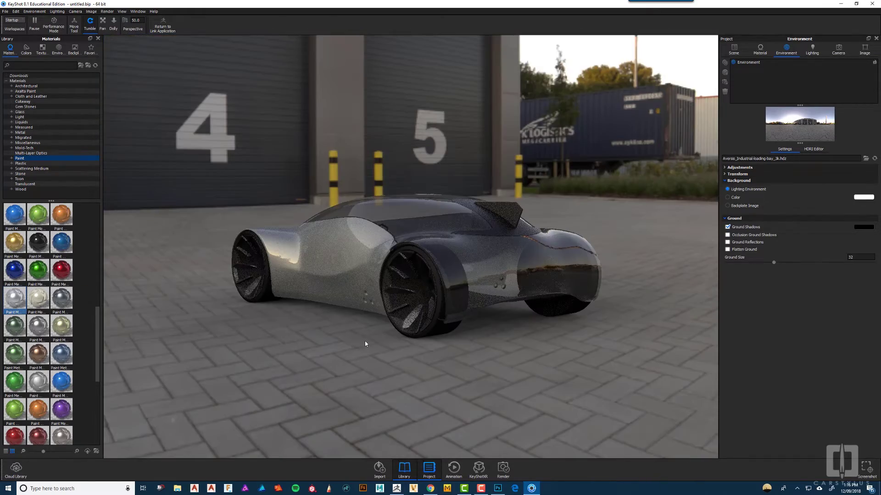
drag(366, 344, 454, 358)
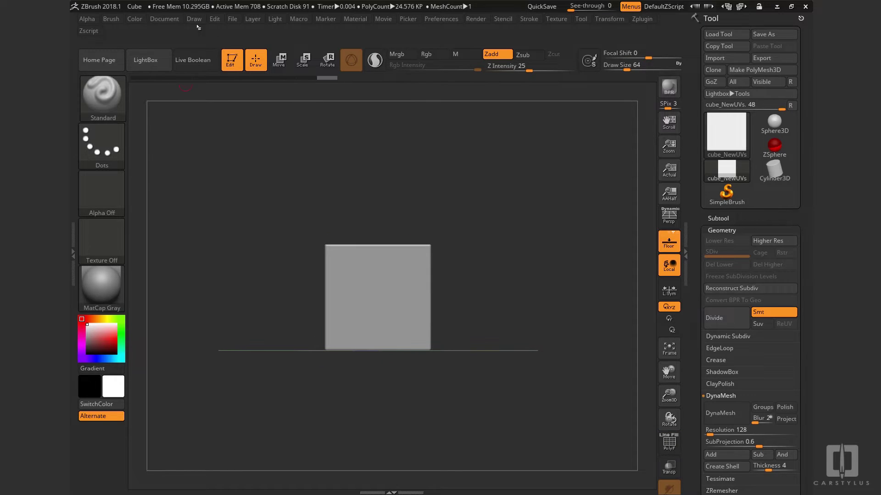
In ZBrush, import the car's side-view sketch as the reference image for the Left-Right grid plane
click(111, 19)
mouse_move(203, 20)
click(210, 464)
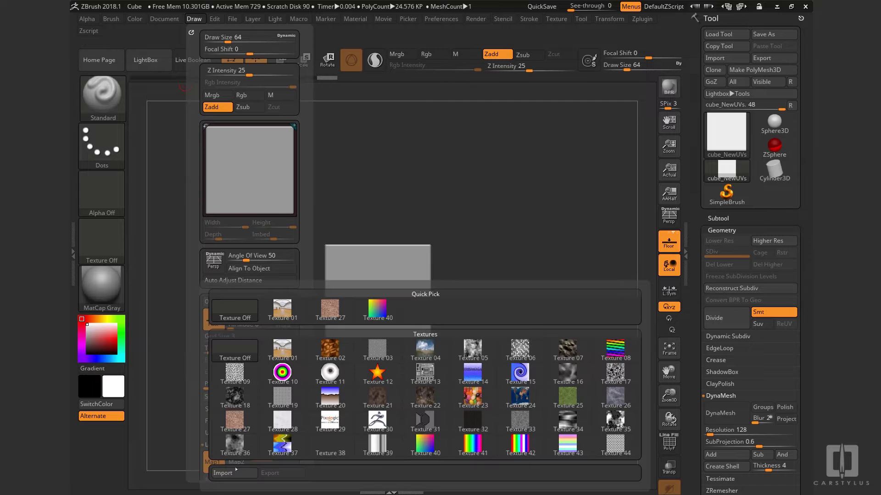
click(234, 473)
click(186, 78)
click(357, 231)
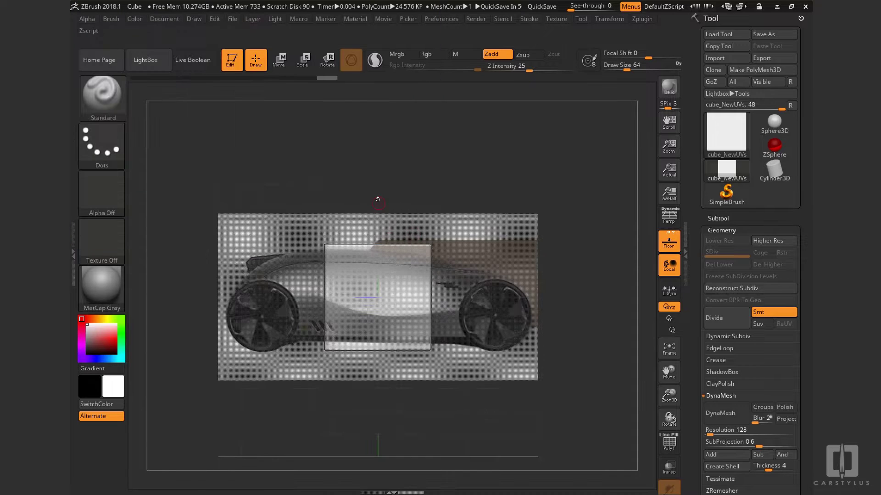
Flip the side-view reference image on the Left-Right grid plane to reverse the car's direction
mouse_move(577, 175)
mouse_down()
mouse_move(546, 200)
mouse_move(569, 189)
mouse_up()
drag(572, 218, 385, 133)
click(194, 18)
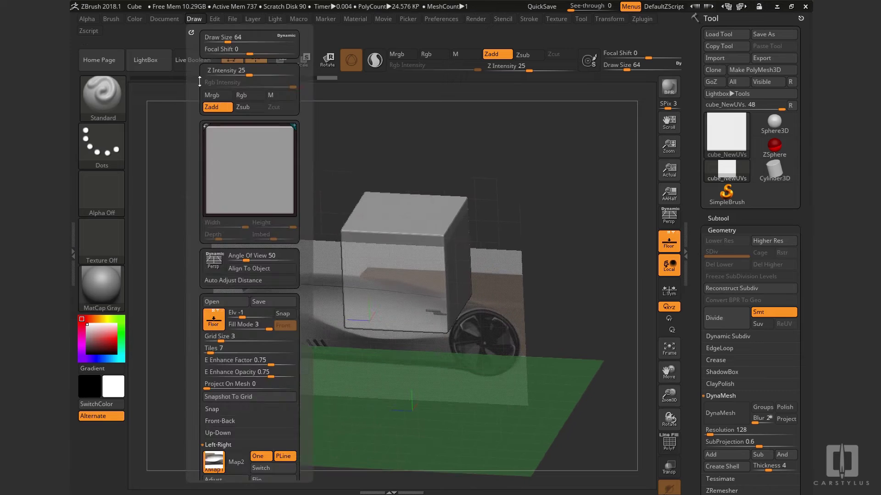
click(229, 410)
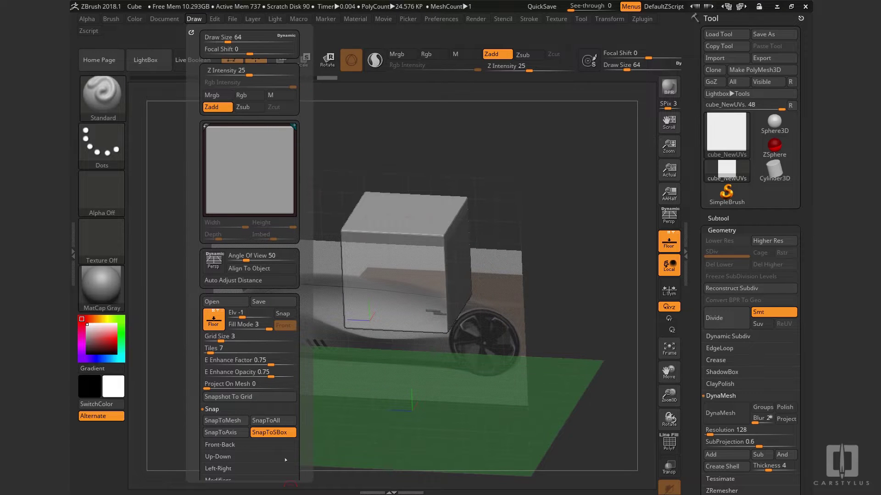
mouse_move(303, 427)
mouse_down()
mouse_move(318, 337)
mouse_move(317, 374)
mouse_up()
click(190, 20)
click(224, 468)
scroll(306, 456, down, 3)
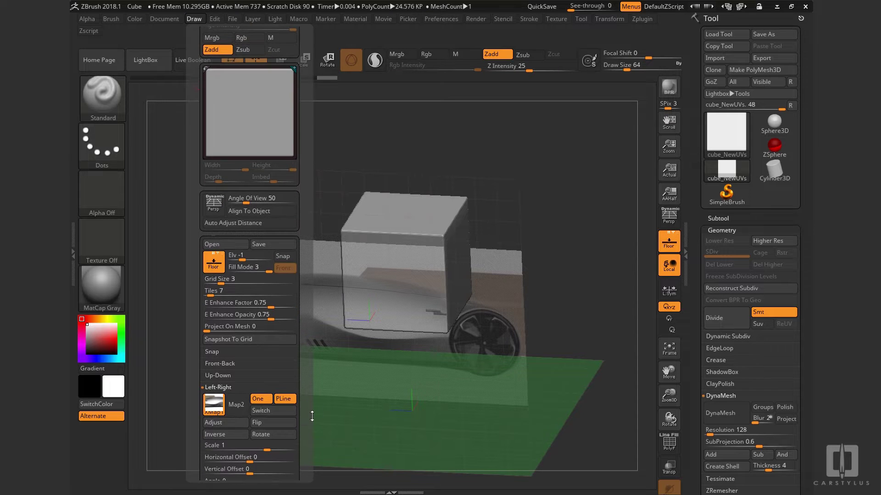
click(260, 387)
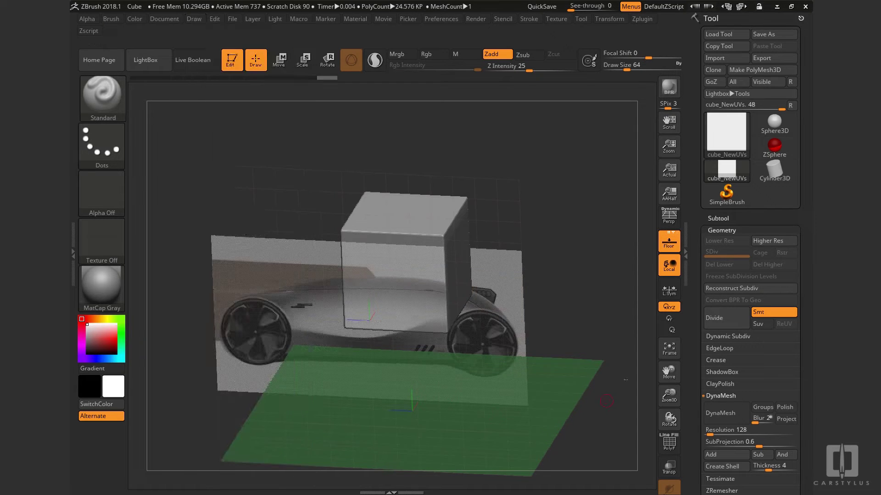
Scale the cube in length and height until it covers the whole car in the side-view sketch
shift+drag(606, 400, 491, 421)
mouse_move(421, 314)
alt+mouse_down()
mouse_move(444, 353)
mouse_move(438, 341)
alt+mouse_up()
key(w)
drag(332, 312, 202, 304)
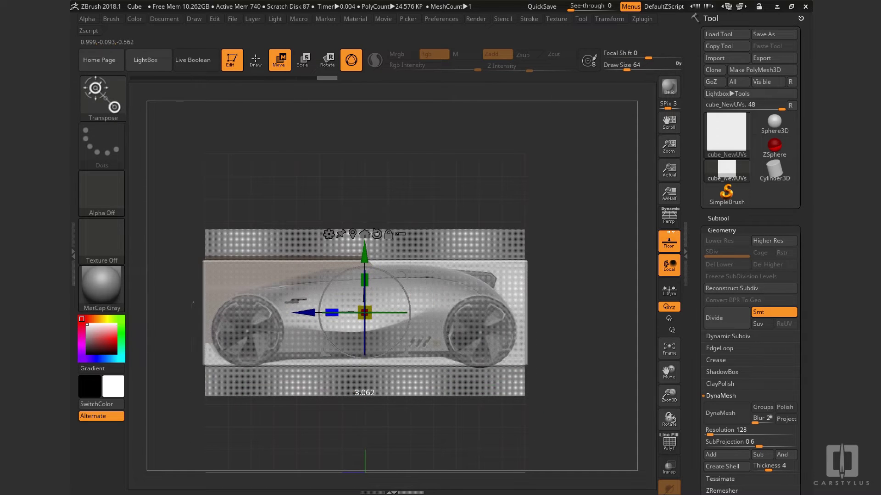
drag(364, 279, 365, 256)
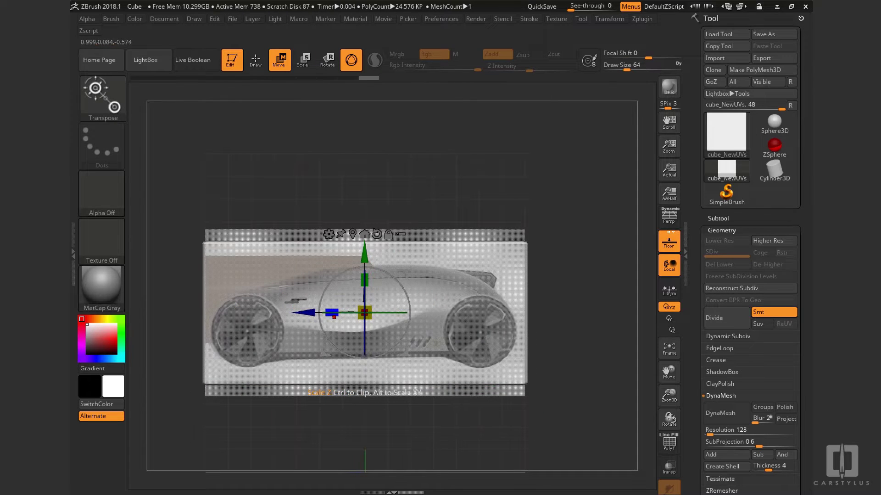
drag(333, 314, 328, 309)
shift+drag(573, 300, 601, 401)
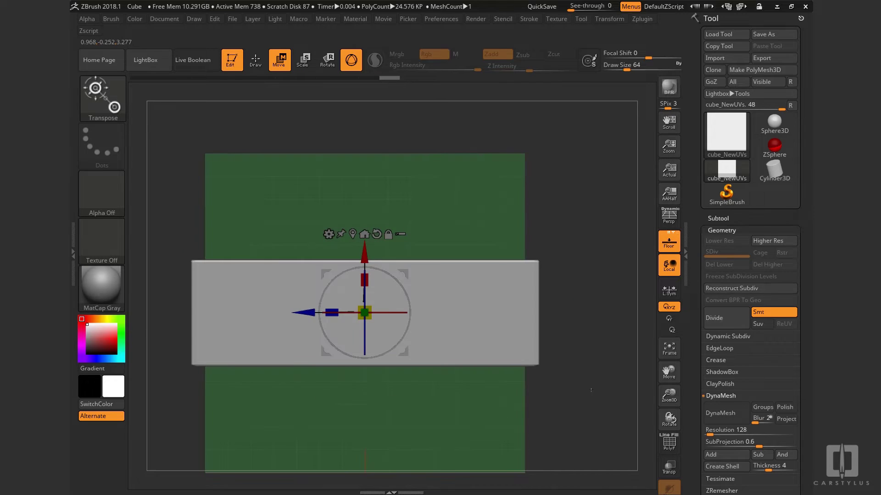
Draw three roof-to-sill topology curves across the car's midbody on the cube with the Topology brush
key(q)
key(b)
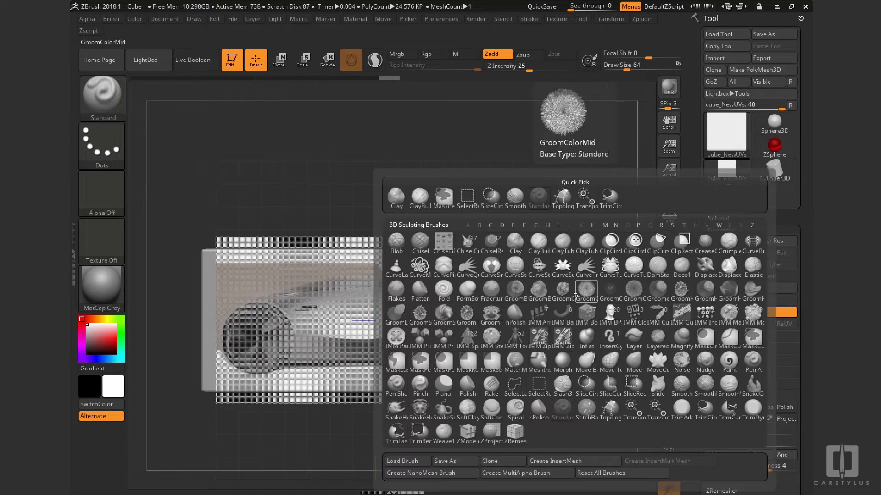
key(t)
key(o)
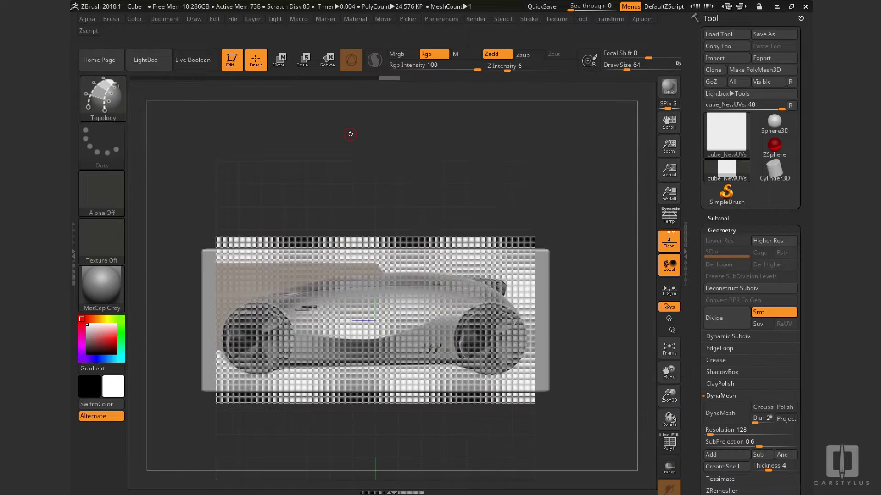
alt+drag(454, 434, 532, 425)
mouse_move(532, 424)
alt+mouse_down()
mouse_move(528, 406)
mouse_move(539, 438)
alt+mouse_up()
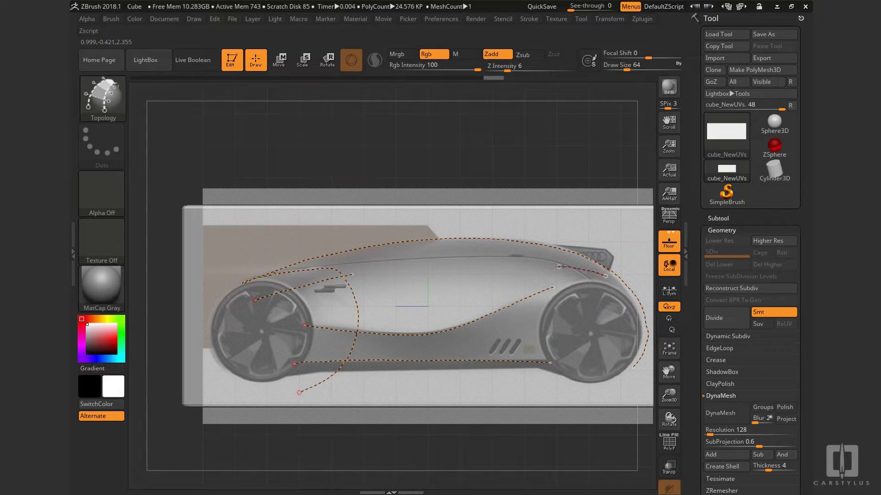
drag(541, 268, 539, 392)
key(ctrl+z)
drag(432, 233, 437, 389)
mouse_move(489, 227)
mouse_down()
mouse_move(475, 253)
mouse_move(480, 388)
mouse_up()
drag(384, 235, 402, 384)
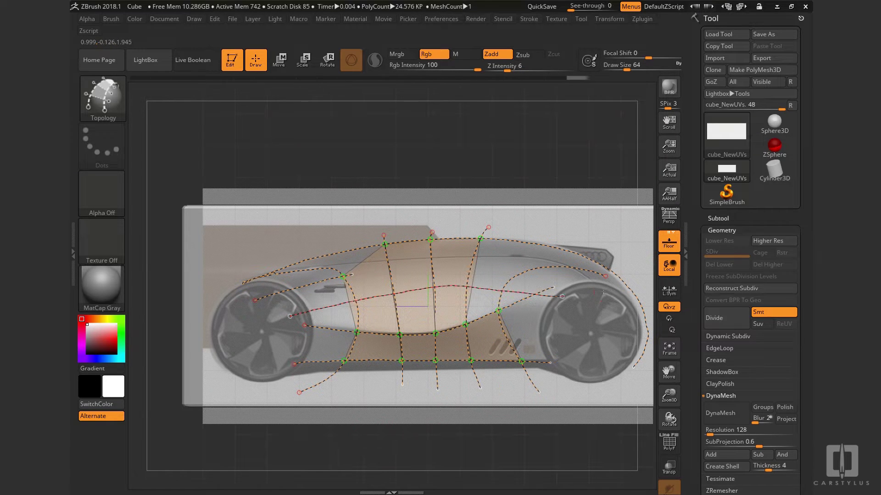
Redraw the lengthwise midbody topology curve between the wheels and add the shoulder line curve above it
key(ctrl+z)
drag(301, 313, 545, 293)
key(ctrl+z)
mouse_move(302, 309)
mouse_down()
mouse_move(360, 294)
mouse_move(555, 286)
mouse_up()
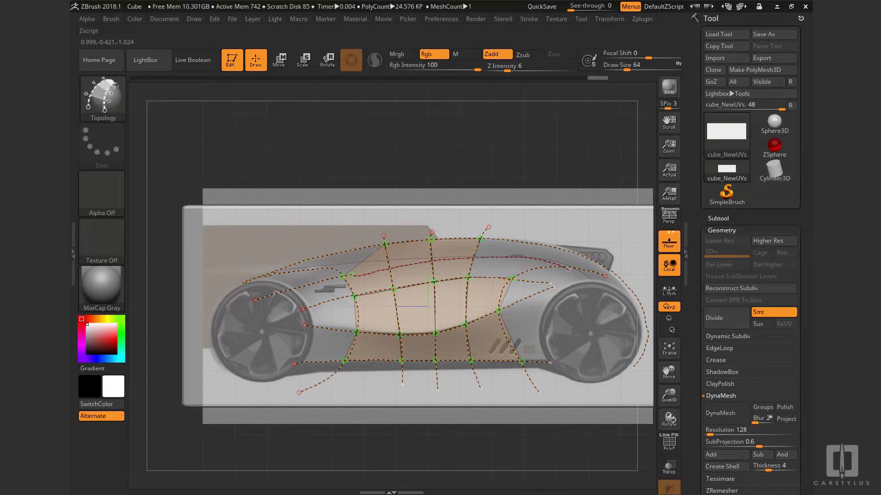
drag(568, 267, 588, 232)
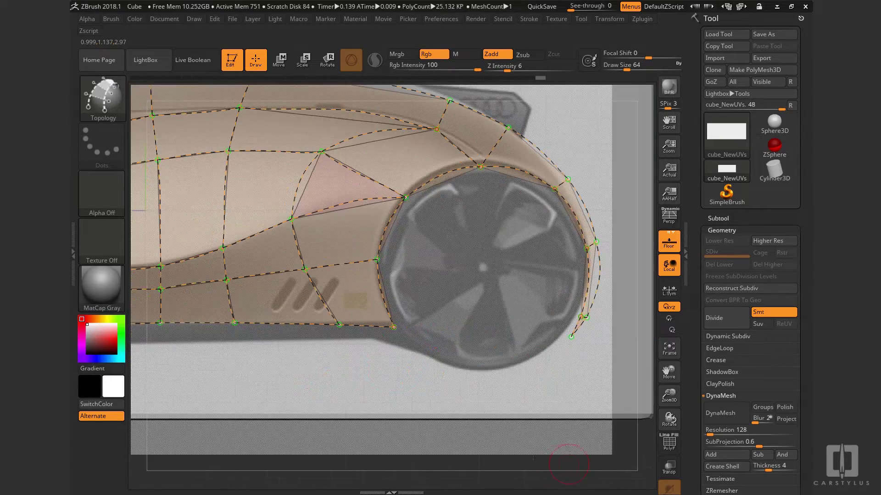
Complete the topology curves around the wheel arches and turn the network into mesh at draw size 293
alt+drag(568, 448, 426, 414)
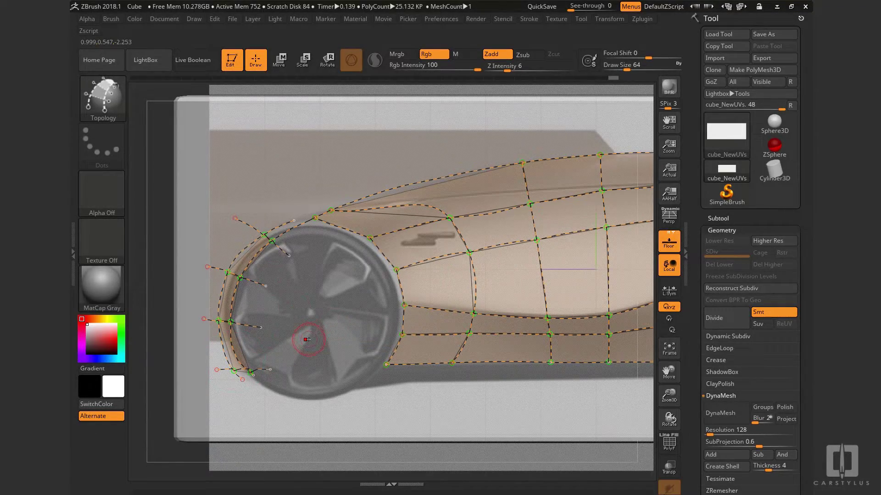
alt+drag(453, 474, 392, 464)
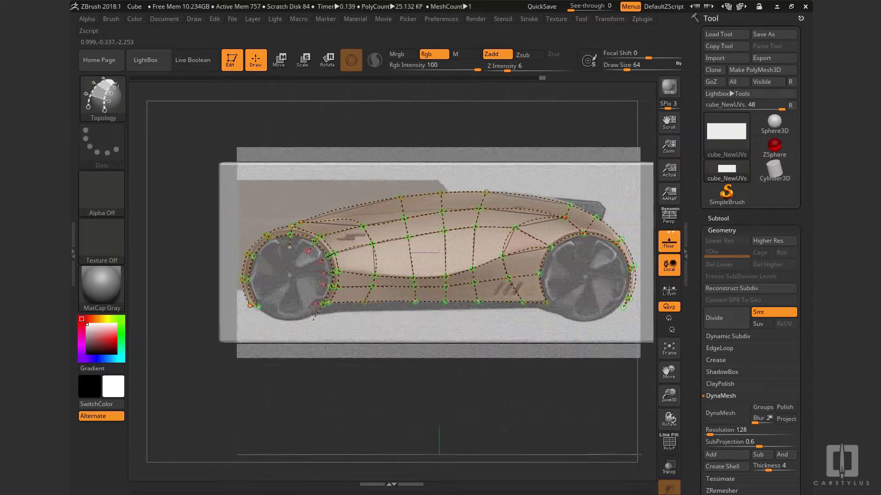
mouse_move(585, 447)
alt+mouse_down()
mouse_move(500, 419)
mouse_move(496, 450)
alt+mouse_up()
key(s)
drag(459, 335, 476, 326)
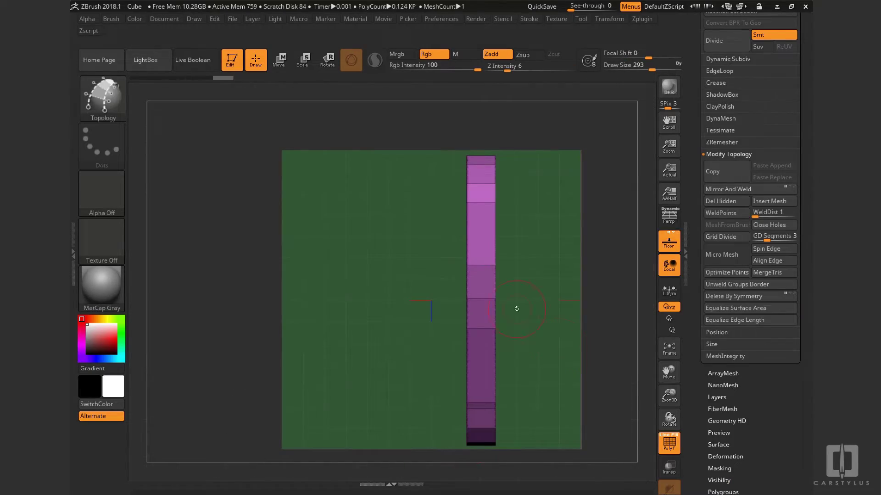
Move the body side strip to the middle of the reference grid and adjust its placement against the side sketch
key(w)
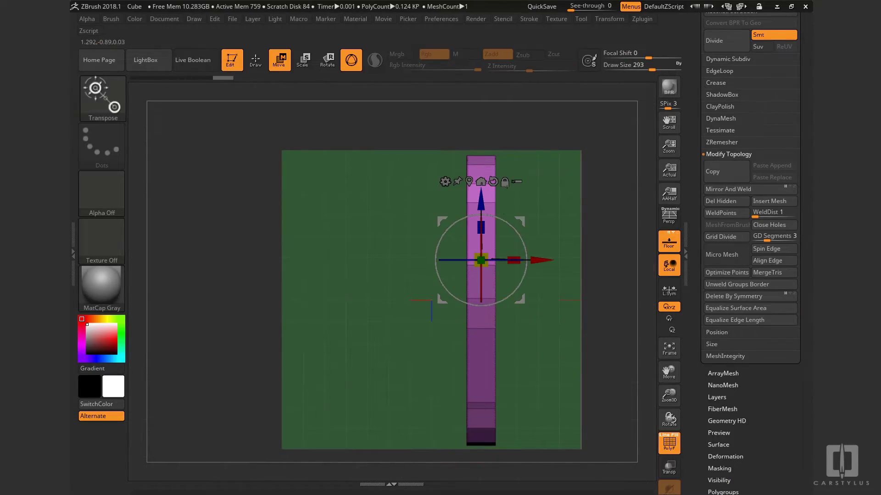
drag(546, 267, 507, 263)
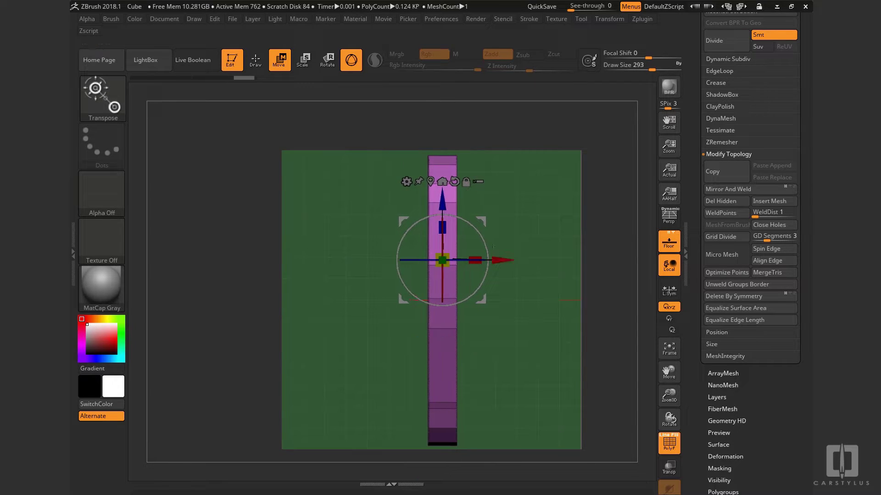
drag(481, 222, 469, 260)
drag(430, 238, 431, 206)
drag(615, 406, 572, 384)
drag(432, 203, 439, 257)
drag(430, 323, 441, 325)
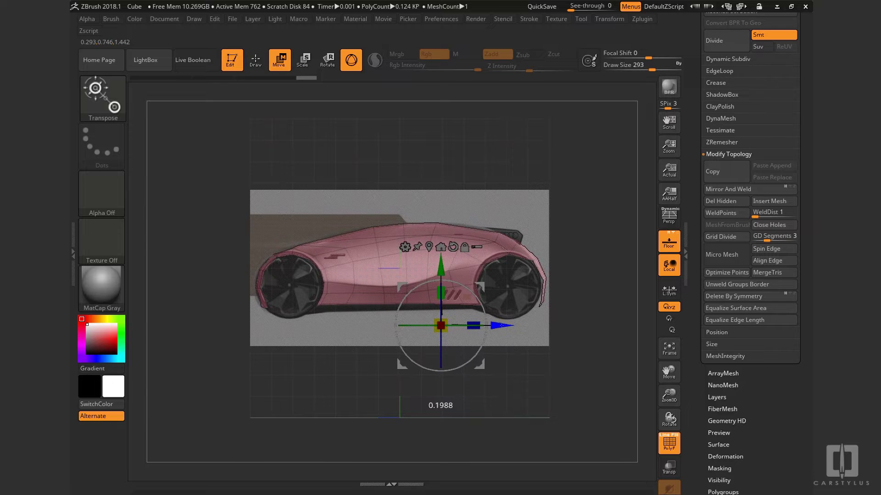
Scale the body strip wider along X and mirror and weld it across the centre
drag(607, 317, 559, 359)
alt+drag(542, 295, 540, 260)
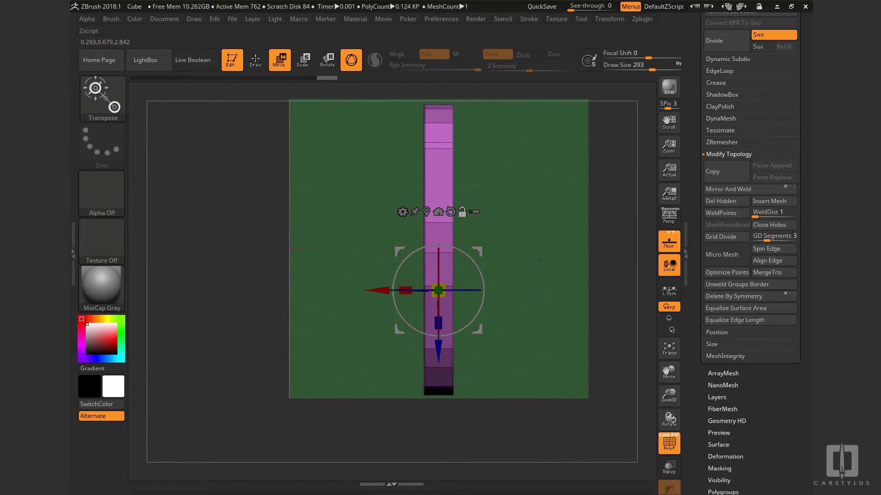
drag(406, 291, 319, 291)
drag(587, 376, 571, 360)
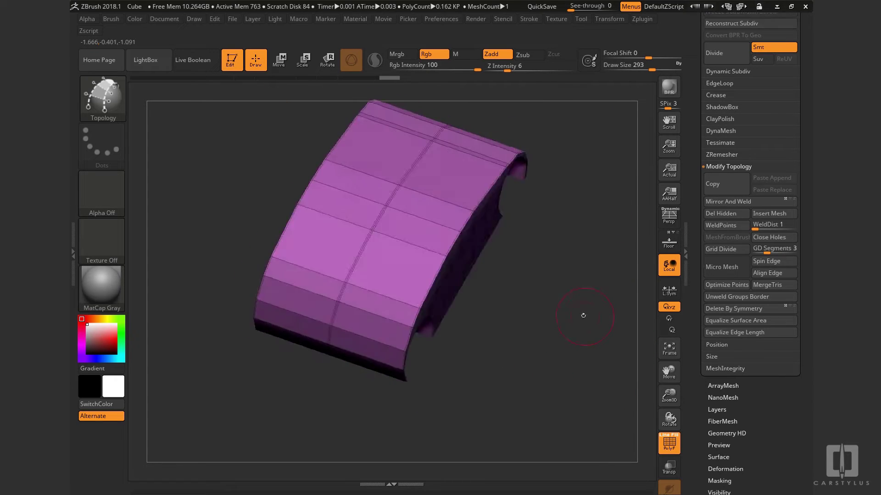
Select the Move brush and set the transform modifier to Xyz
shift+drag(581, 311, 570, 329)
key(t)
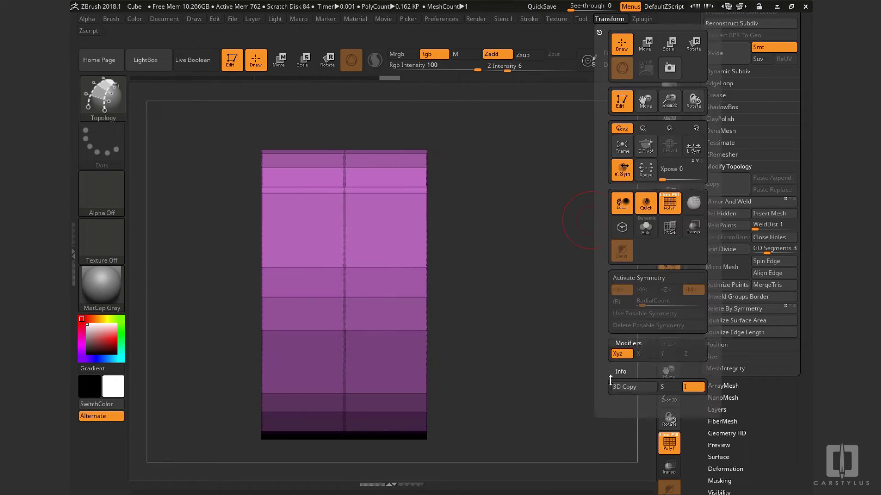
click(638, 354)
mouse_move(565, 363)
mouse_down()
mouse_move(440, 342)
mouse_move(546, 305)
mouse_move(527, 318)
mouse_move(535, 291)
mouse_move(597, 316)
mouse_move(570, 332)
mouse_move(599, 390)
mouse_move(568, 364)
mouse_move(578, 340)
mouse_move(462, 336)
mouse_move(488, 371)
mouse_up()
key(b)
key(m)
click(486, 360)
click(616, 19)
click(621, 354)
Mask the edge vertices of the rear wheel arch on the body mesh using the Lasso stroke
ctrl+click(102, 145)
ctrl+click(254, 177)
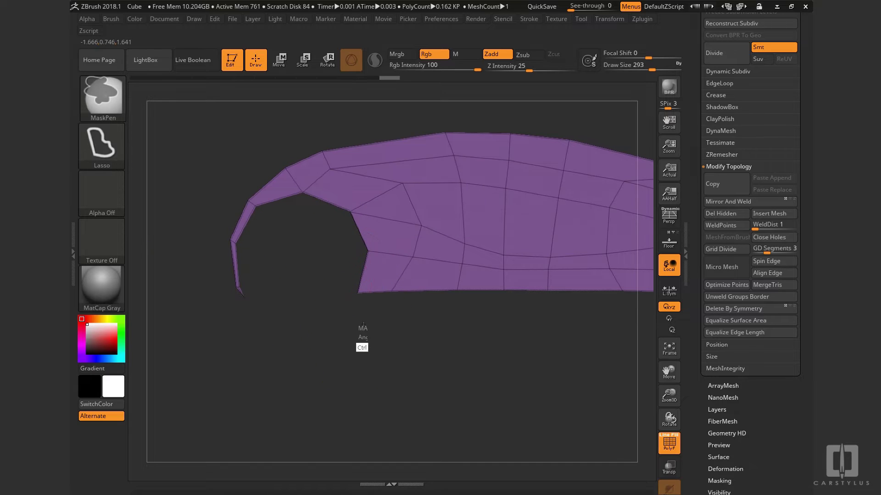
ctrl+drag(239, 289, 267, 347)
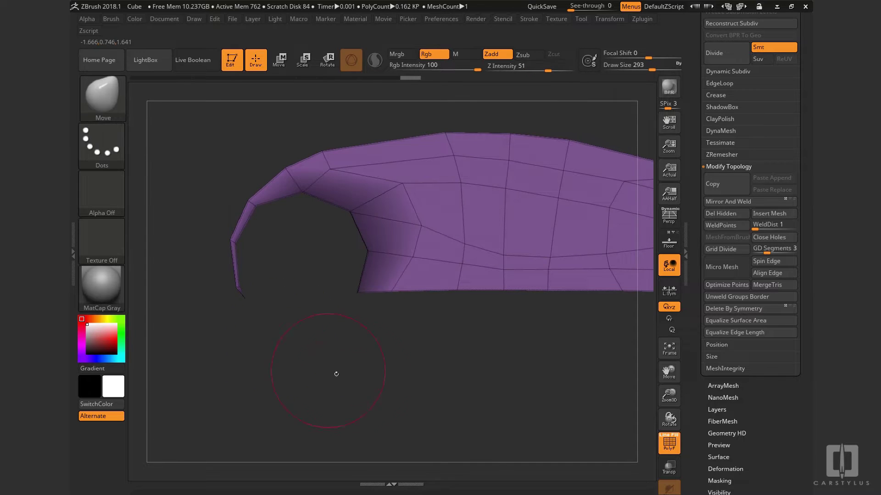
alt+drag(562, 357, 333, 373)
mouse_move(415, 419)
mouse_down()
mouse_move(420, 371)
mouse_move(424, 422)
mouse_up()
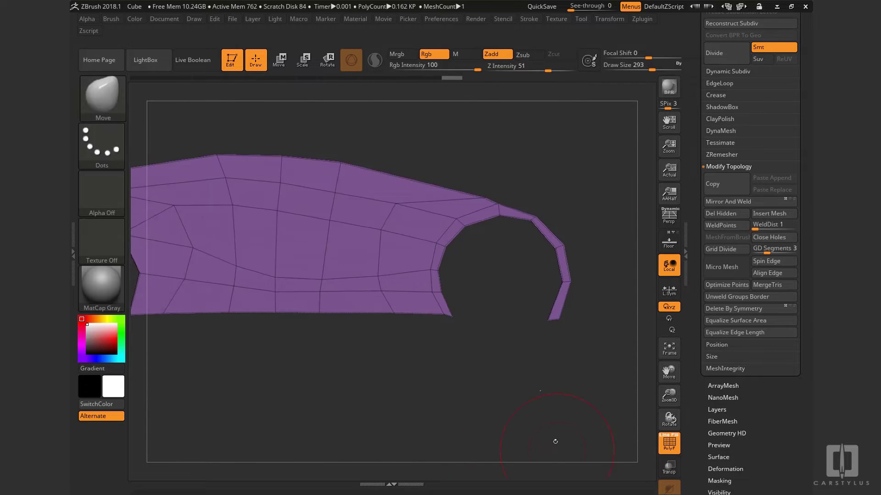
Extend the mask over the edge vertices of both wheel arches on the body mesh
mouse_move(560, 417)
mouse_down()
mouse_move(505, 304)
mouse_move(589, 262)
mouse_move(596, 240)
mouse_move(506, 371)
mouse_up()
key(ctrl)
mouse_move(507, 257)
ctrl+mouse_down()
mouse_move(438, 235)
mouse_move(398, 279)
mouse_move(452, 411)
ctrl+mouse_up()
mouse_move(525, 435)
ctrl+mouse_down()
mouse_move(521, 340)
mouse_move(405, 299)
mouse_move(383, 411)
ctrl+mouse_up()
mouse_move(554, 445)
mouse_down()
mouse_move(515, 408)
mouse_move(340, 428)
mouse_move(483, 411)
mouse_move(372, 407)
mouse_move(361, 304)
mouse_up()
ctrl+drag(243, 284, 206, 372)
mouse_move(350, 414)
shift+mouse_down()
mouse_move(377, 424)
mouse_move(222, 354)
mouse_move(257, 339)
shift+mouse_up()
mouse_move(400, 359)
ctrl+mouse_down()
mouse_move(401, 223)
mouse_move(386, 342)
ctrl+mouse_up()
shift+drag(518, 389, 521, 381)
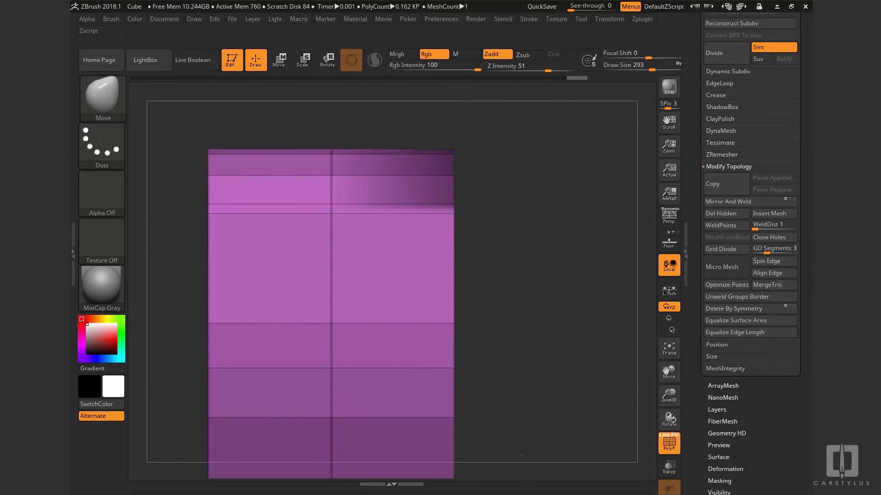
Move the unmasked body side inward to flare the wheel arches outward from it
alt+drag(570, 398, 541, 322)
key(w)
mouse_move(285, 308)
mouse_down()
mouse_move(299, 308)
mouse_move(283, 307)
mouse_up()
drag(564, 385, 500, 357)
drag(587, 323, 595, 296)
key(q)
mouse_move(431, 411)
mouse_down()
mouse_move(554, 383)
mouse_move(568, 344)
mouse_move(522, 306)
mouse_move(538, 273)
mouse_move(533, 319)
mouse_move(546, 346)
mouse_up()
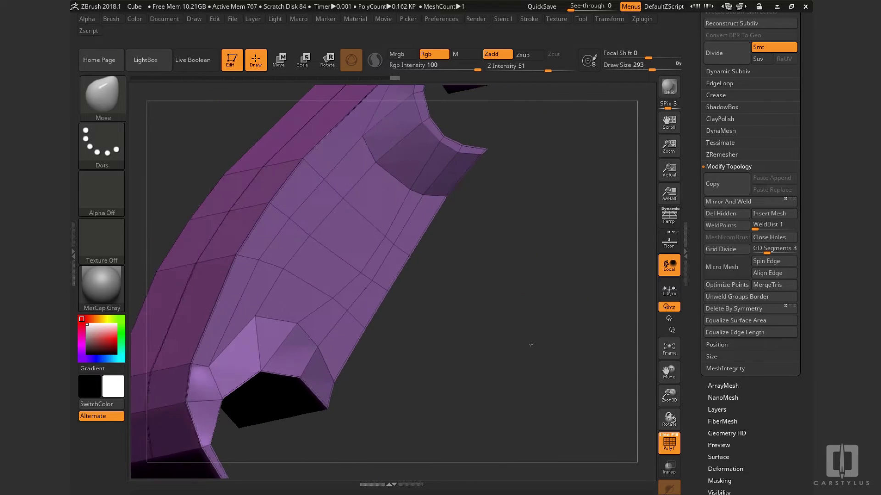
Clear the mask on the body mesh and open the transform symmetry settings
mouse_move(530, 344)
mouse_down()
mouse_move(562, 315)
mouse_move(543, 285)
mouse_up()
ctrl+click(483, 390)
mouse_move(489, 395)
mouse_down()
mouse_move(552, 401)
mouse_move(540, 328)
mouse_move(532, 375)
mouse_move(512, 298)
mouse_up()
drag(476, 345, 561, 308)
alt+drag(429, 354, 482, 323)
drag(481, 323, 541, 256)
click(617, 21)
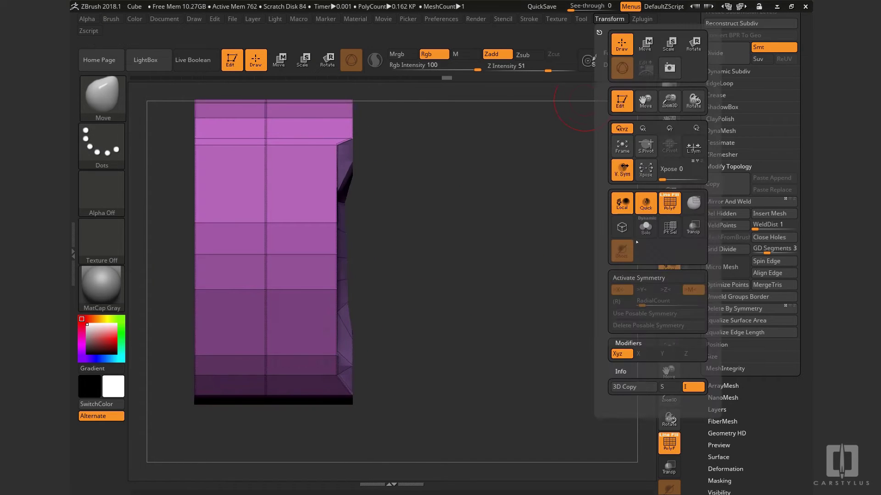
key(shift)
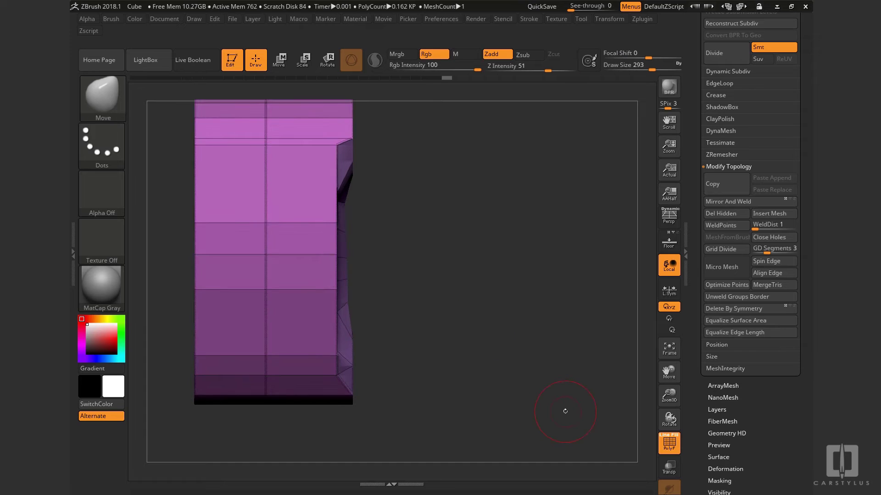
Pull the upper side vertices of the cabin inward with the Move brush to narrow the roof
drag(541, 294, 510, 330)
mouse_move(324, 257)
shift+mouse_down()
mouse_move(305, 187)
mouse_move(348, 146)
mouse_move(353, 257)
mouse_move(510, 303)
shift+mouse_up()
drag(354, 339, 318, 345)
drag(322, 256, 306, 258)
mouse_move(338, 172)
mouse_down()
mouse_move(314, 170)
mouse_move(321, 170)
mouse_up()
alt+drag(467, 294, 488, 246)
drag(542, 337, 411, 365)
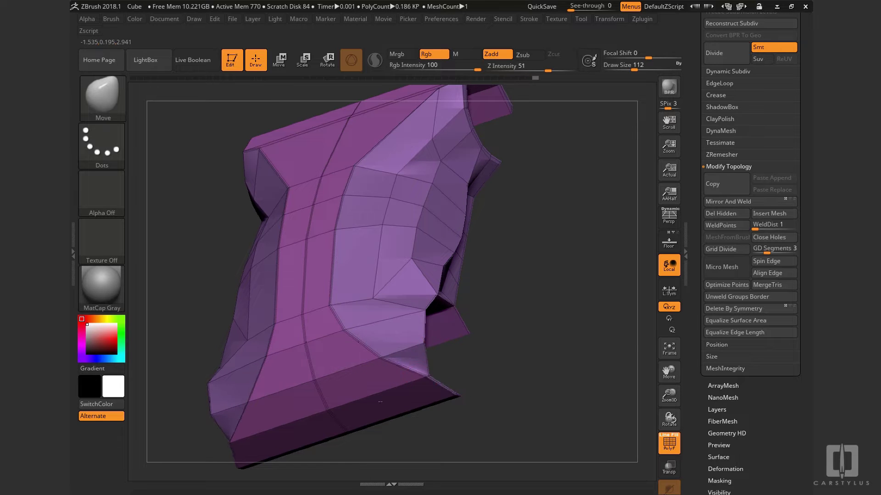
Set the draw size to 54 and reshape the front corner vertices of the body with the Move brush
drag(489, 350, 528, 402)
alt+drag(546, 325, 537, 402)
mouse_move(565, 347)
mouse_down()
mouse_move(574, 340)
mouse_move(509, 363)
mouse_up()
key(ctrl)
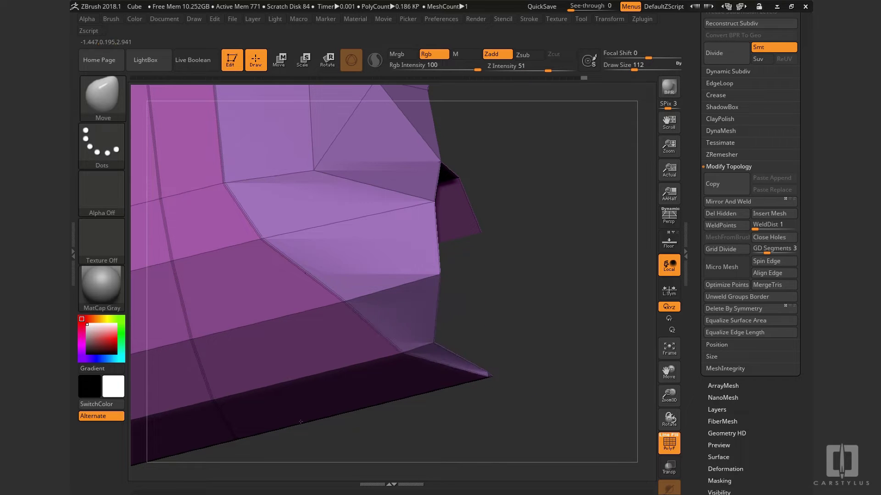
mouse_move(395, 374)
mouse_down()
mouse_move(493, 394)
mouse_move(565, 384)
mouse_move(558, 388)
mouse_up()
key(s)
mouse_move(558, 388)
mouse_down()
mouse_move(568, 388)
mouse_move(388, 461)
mouse_up()
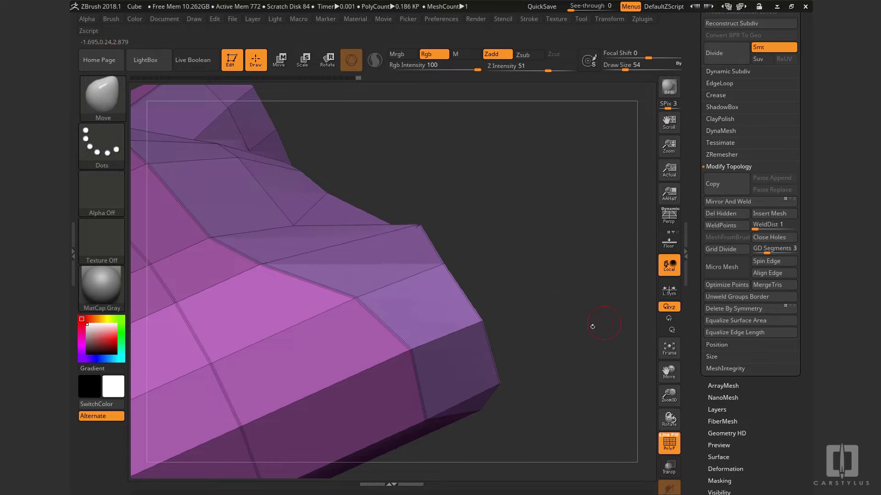
mouse_move(587, 328)
mouse_down()
mouse_move(589, 360)
mouse_move(561, 291)
mouse_move(522, 326)
mouse_move(602, 434)
mouse_up()
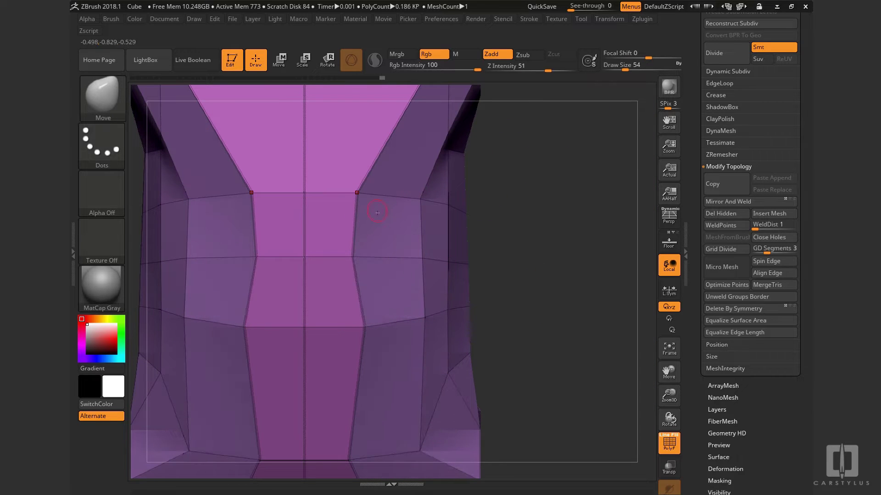
Pull the vertices along the roof's side edge outward to widen and even out the cabin top
drag(358, 193, 366, 194)
drag(354, 256, 374, 250)
drag(349, 459, 362, 459)
drag(365, 327, 376, 325)
drag(370, 257, 381, 253)
drag(373, 193, 380, 193)
alt+drag(545, 348, 539, 309)
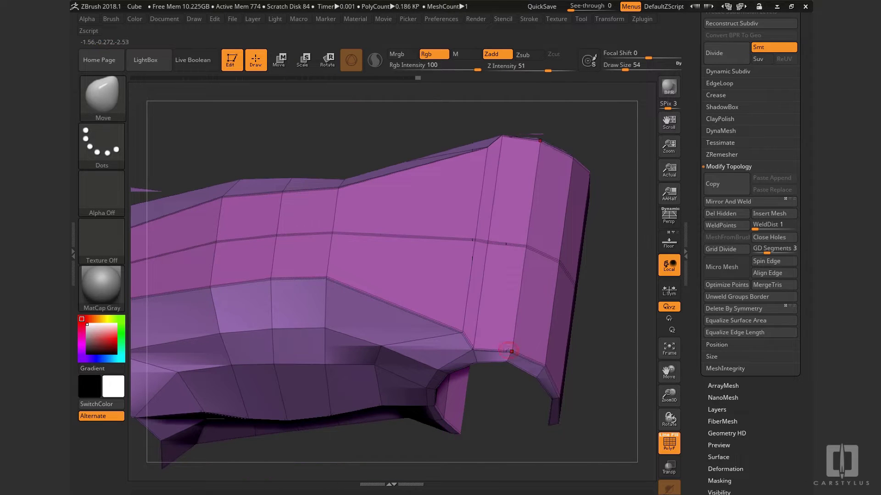
Adjust the rear fender and lower sill vertices of the body side with the Move brush
drag(517, 341, 600, 95)
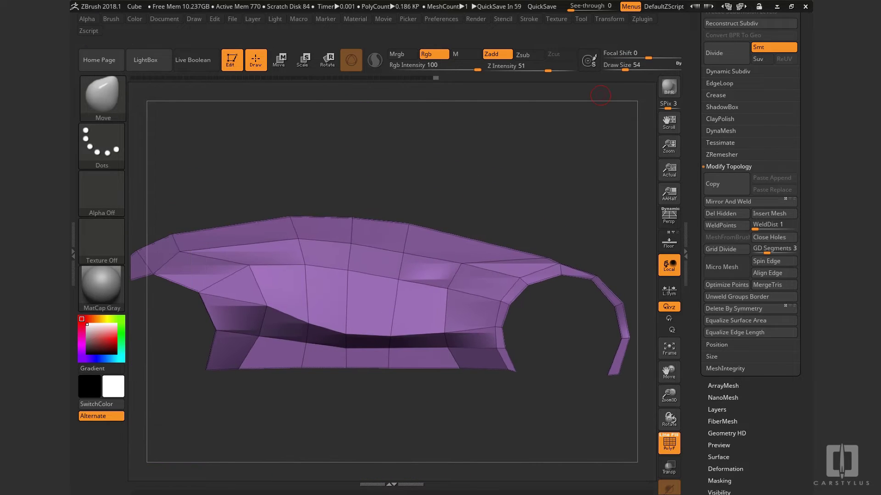
drag(473, 440, 454, 350)
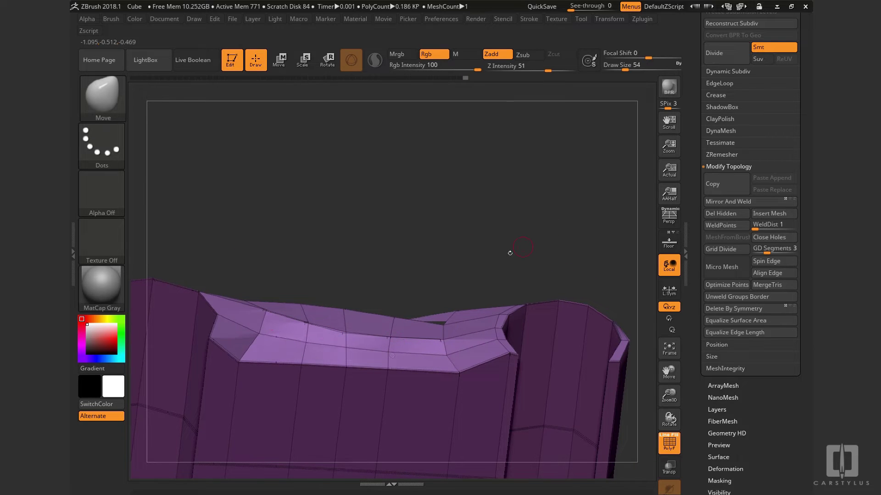
alt+drag(548, 227, 441, 227)
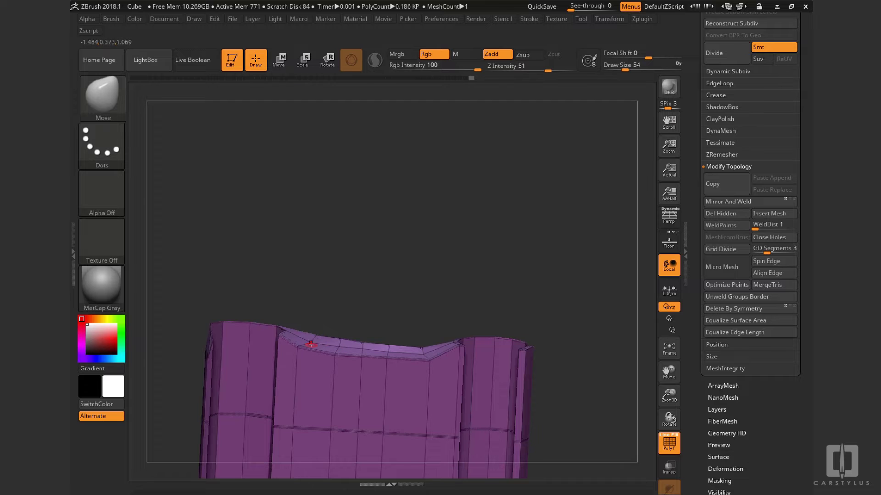
drag(504, 220, 582, 334)
drag(292, 206, 313, 208)
alt+right_drag(329, 451, 383, 353)
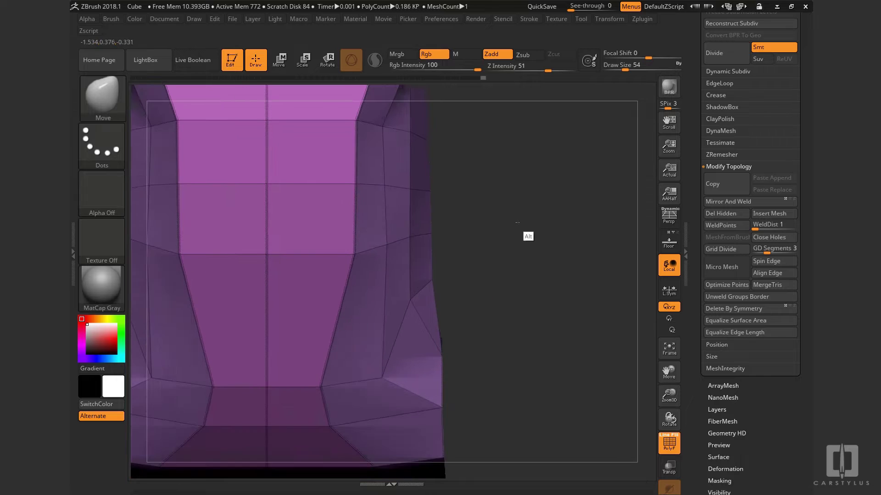
Refine the shoulder and side vertices just ahead of the rear wheel arch with the Move brush
drag(566, 250, 452, 262)
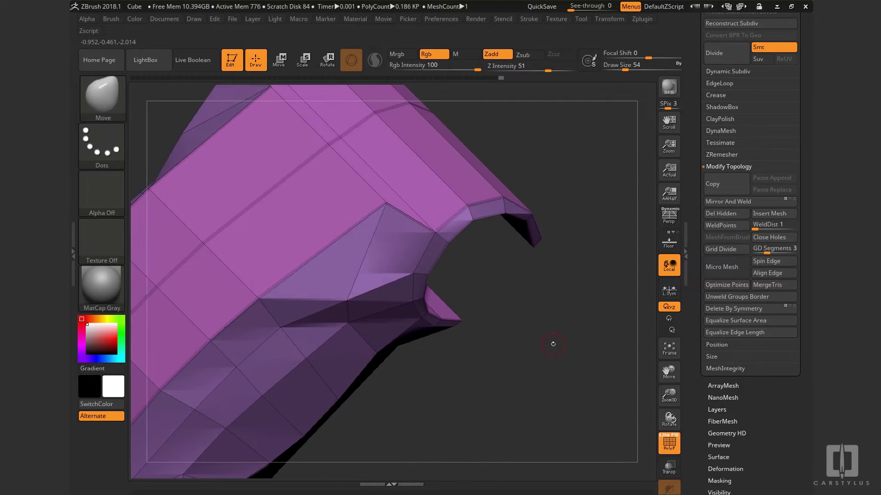
drag(553, 344, 314, 163)
alt+right_drag(247, 375, 292, 311)
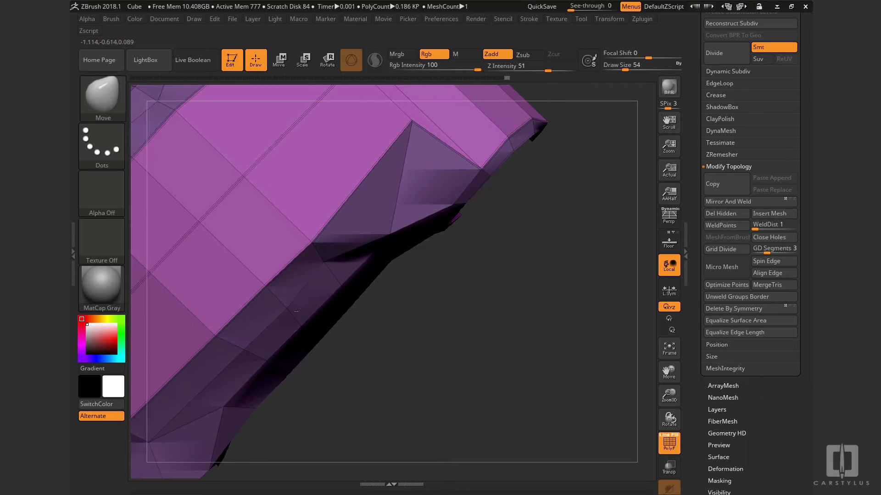
drag(447, 358, 486, 294)
mouse_move(472, 214)
alt+mouse_down()
mouse_move(476, 283)
mouse_move(481, 276)
alt+mouse_up()
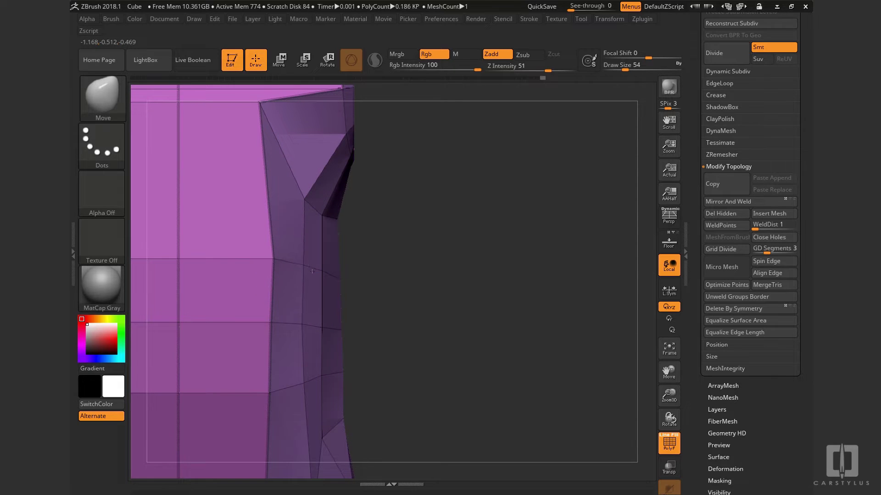
drag(311, 273, 561, 307)
alt+drag(536, 127, 535, 148)
Set the draw size to 408 and pull the centre of the tail backward with the Move brush
mouse_move(564, 353)
mouse_down()
mouse_move(502, 344)
mouse_move(509, 319)
mouse_up()
key(s)
drag(510, 319, 546, 319)
drag(521, 289, 504, 259)
drag(439, 229, 459, 274)
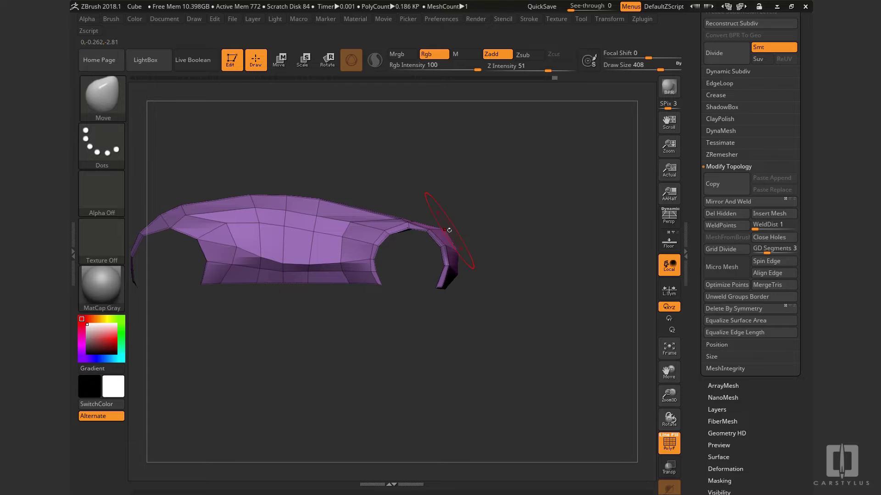
mouse_move(449, 230)
mouse_down()
mouse_move(422, 271)
mouse_move(397, 284)
mouse_up()
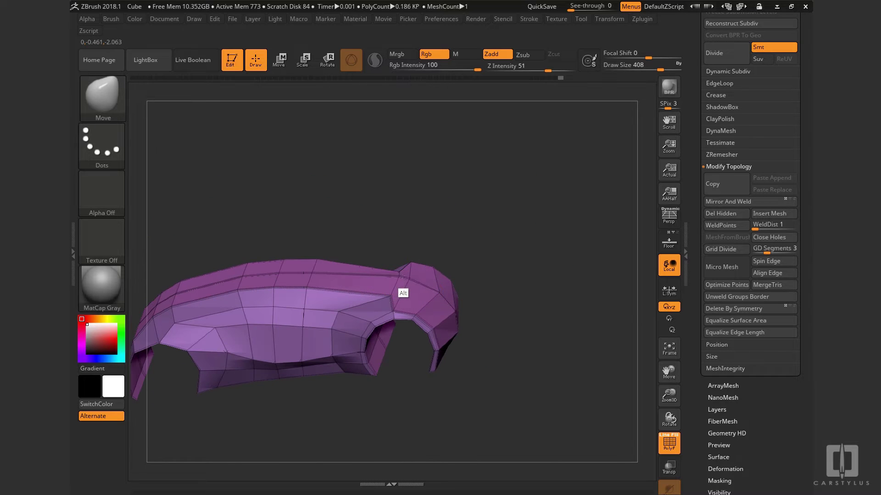
Pull the centreline vertices of the nose and windscreen base forward to curve the front of the body
mouse_move(438, 230)
mouse_down()
mouse_move(490, 178)
mouse_move(482, 181)
mouse_up()
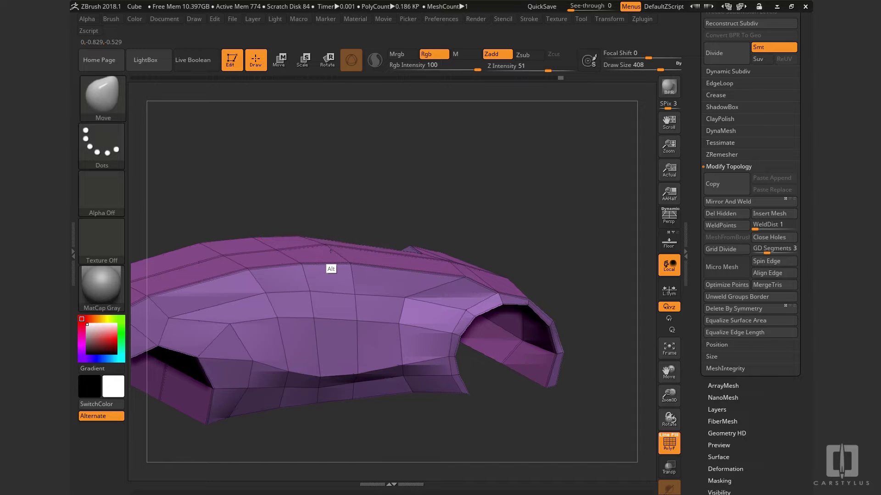
drag(511, 188, 274, 250)
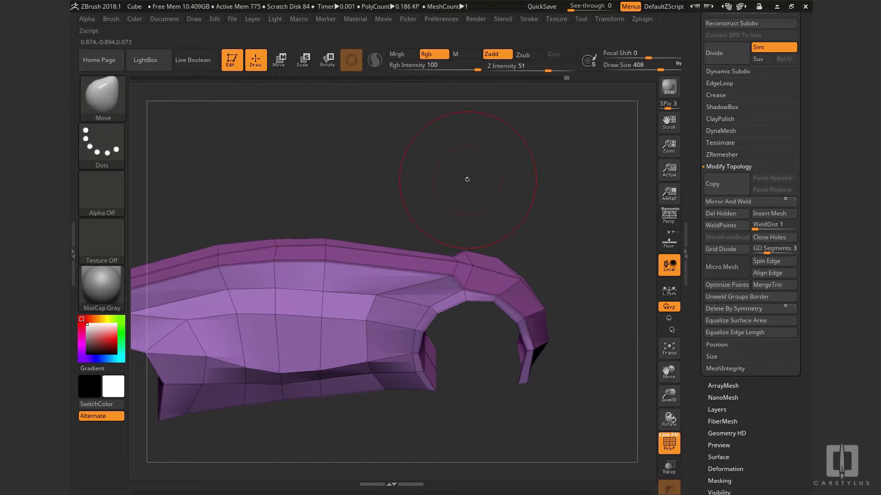
drag(465, 179, 203, 265)
drag(463, 404, 581, 350)
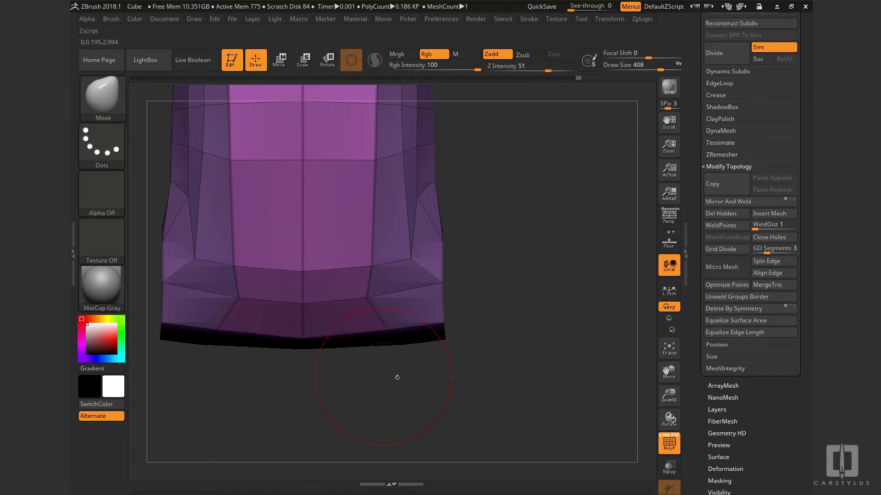
mouse_move(304, 361)
mouse_down()
mouse_move(495, 410)
mouse_move(497, 392)
mouse_move(562, 409)
mouse_up()
mouse_move(571, 264)
alt+mouse_down()
mouse_move(560, 234)
mouse_move(563, 271)
alt+mouse_up()
drag(302, 262, 559, 270)
Turn on Dynamic Subdiv for the body mesh, choosing Always YES in the prompt, and toggle the wireframe display
key(d)
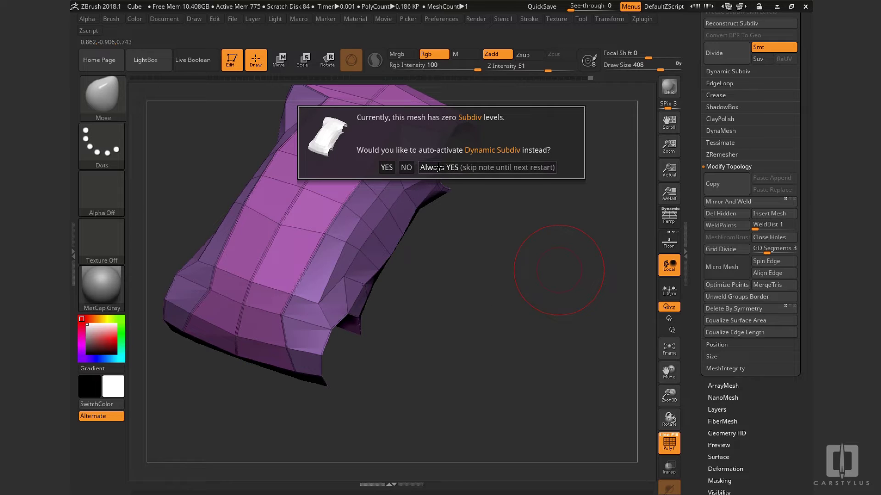
click(439, 167)
drag(493, 216, 492, 403)
key(shift+f)
key(shift+f)
Raise the SmoothSubdiv level in the Dynamic Subdiv settings and inspect the smoothed body without its wireframe
drag(809, 294, 809, 364)
click(728, 142)
drag(784, 192, 789, 192)
drag(591, 263, 526, 303)
key(shift+f)
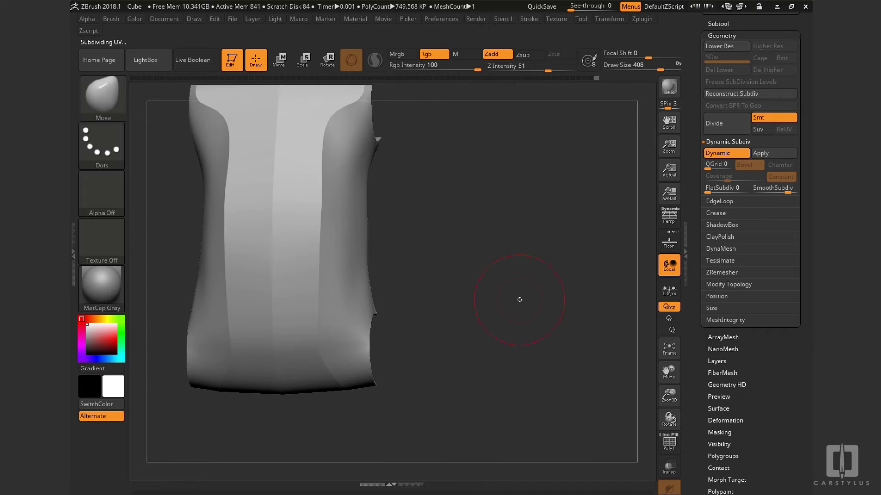
key(shift+f)
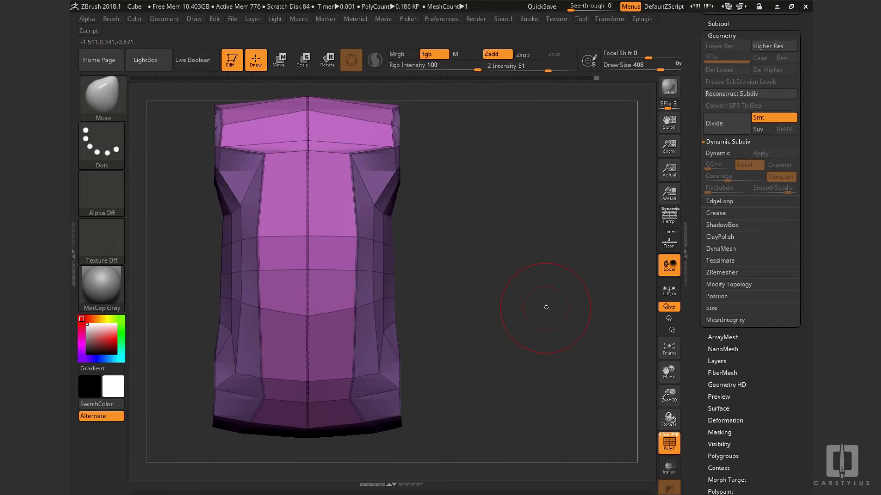
Switch to the ZModeler brush and remove the crease along the body's centreline using the Crease edge action
drag(437, 281, 472, 306)
key(b)
key(z)
key(m)
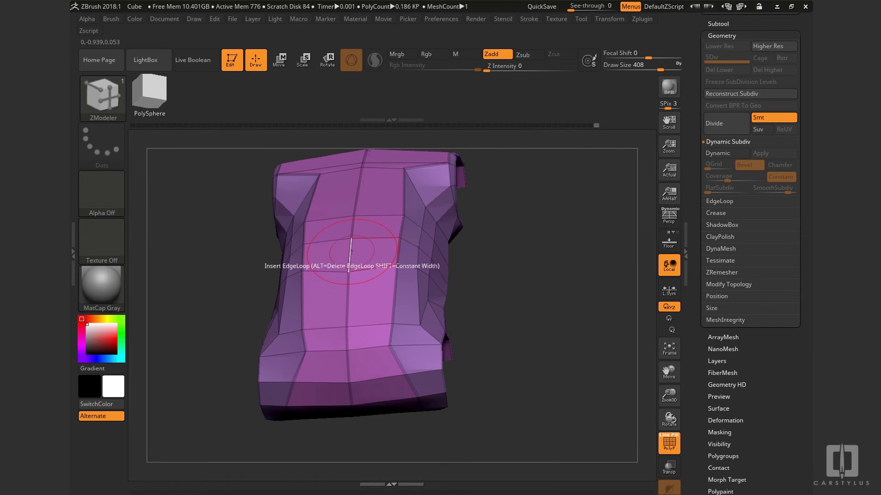
key(space)
click(266, 268)
right_drag(312, 316, 360, 340)
key(space)
click(300, 332)
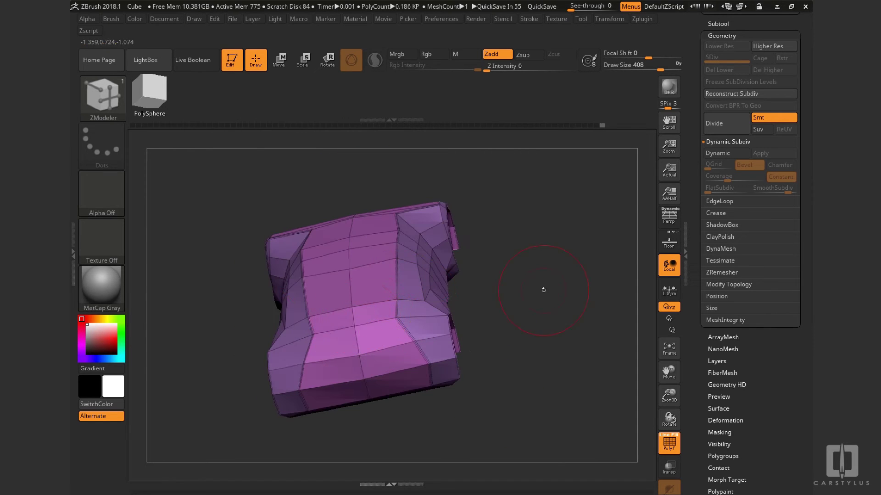
right_drag(541, 300, 519, 329)
Preview the smoothed body with Dynamic Subdiv and return to the low-poly wireframe
key(d)
key(shift+f)
drag(517, 329, 572, 275)
key(shift+d)
key(shift+f)
Set the draw size to 234, crease the lower body-side edge above the sill, and preview the smoothed body
drag(507, 252, 495, 321)
key(space)
key(s)
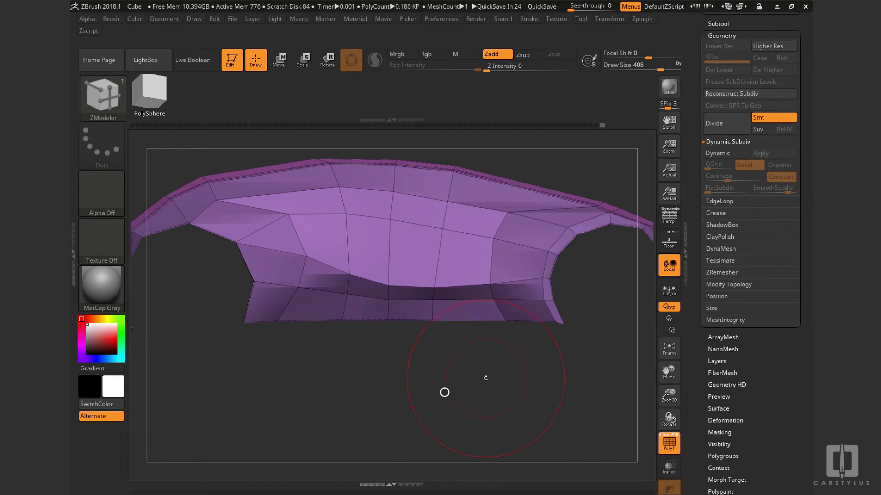
drag(485, 378, 472, 379)
mouse_move(509, 371)
mouse_down()
mouse_move(474, 360)
mouse_move(512, 373)
mouse_up()
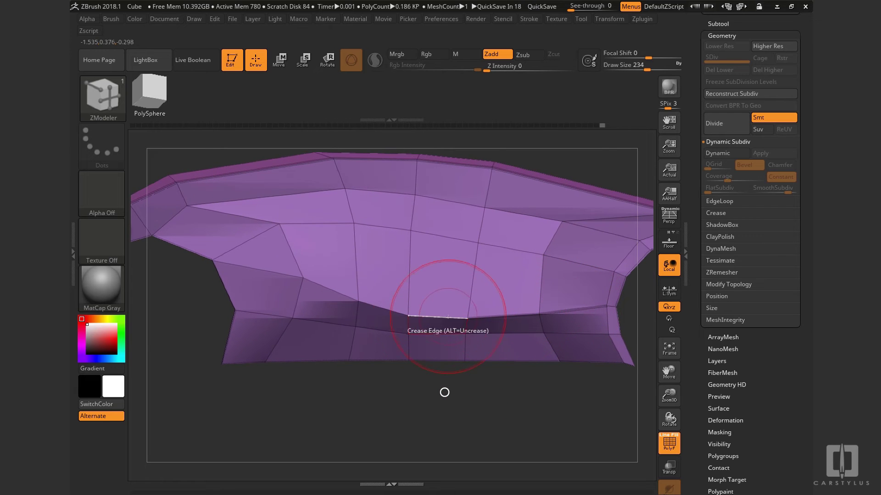
click(331, 289)
key(d)
key(shift+f)
key(f)
mouse_move(473, 419)
mouse_down()
mouse_move(499, 429)
mouse_move(453, 429)
mouse_move(518, 387)
mouse_move(574, 298)
mouse_move(579, 309)
mouse_move(574, 249)
mouse_move(530, 313)
mouse_move(491, 311)
mouse_move(503, 370)
mouse_up()
Return to the low-poly mesh and adjust the hood and nose vertices using the Move brush at draw size 550
key(b)
key(m)
key(v)
mouse_move(502, 369)
mouse_down()
mouse_move(557, 363)
mouse_move(506, 350)
mouse_move(497, 334)
mouse_up()
key(shift+d)
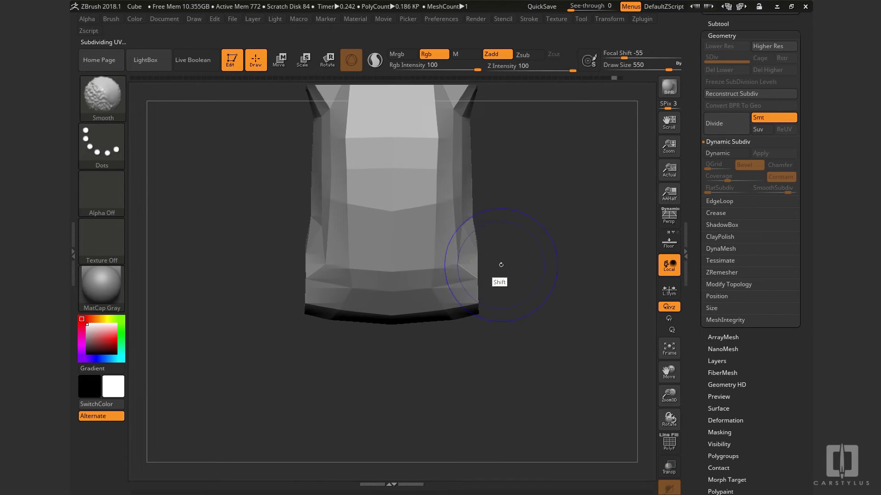
key(shift+f)
ctrl+drag(453, 290, 493, 316)
drag(539, 368, 504, 317)
shift+drag(435, 243, 438, 274)
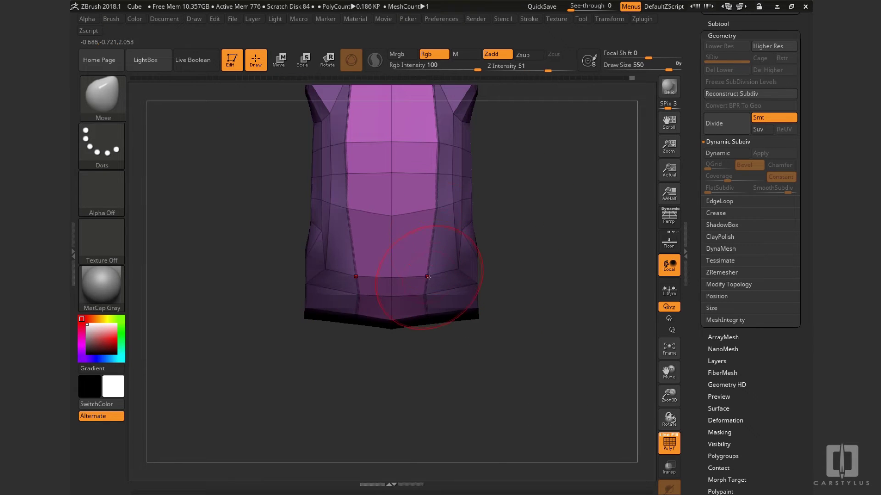
mouse_move(551, 321)
mouse_down()
mouse_move(509, 334)
mouse_move(537, 372)
mouse_move(568, 367)
mouse_move(551, 390)
mouse_up()
key(d)
key(shift+d)
Insert a single edge loop along the rear wheel arch lip with the ZModeler brush
key(b)
key(z)
key(m)
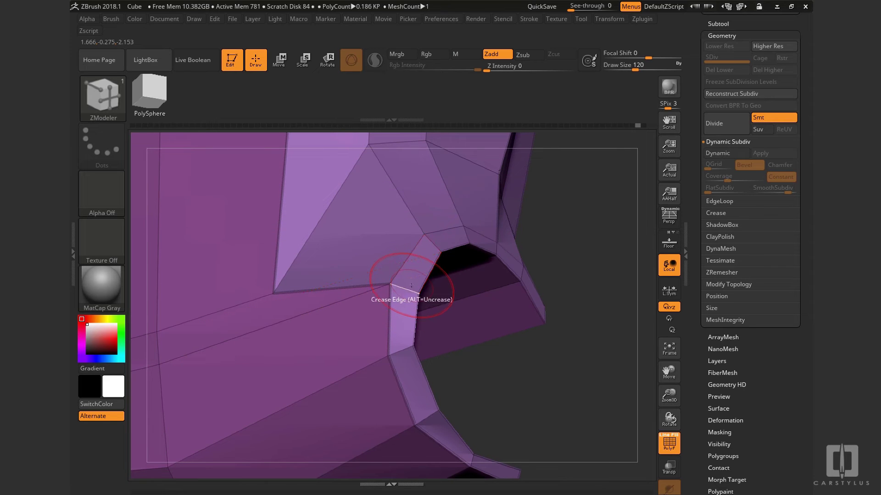
key(space)
click(398, 218)
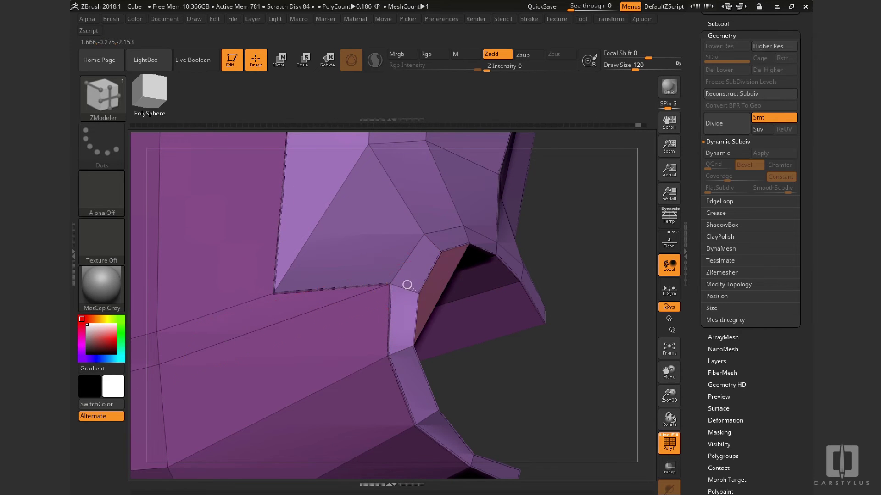
key(space)
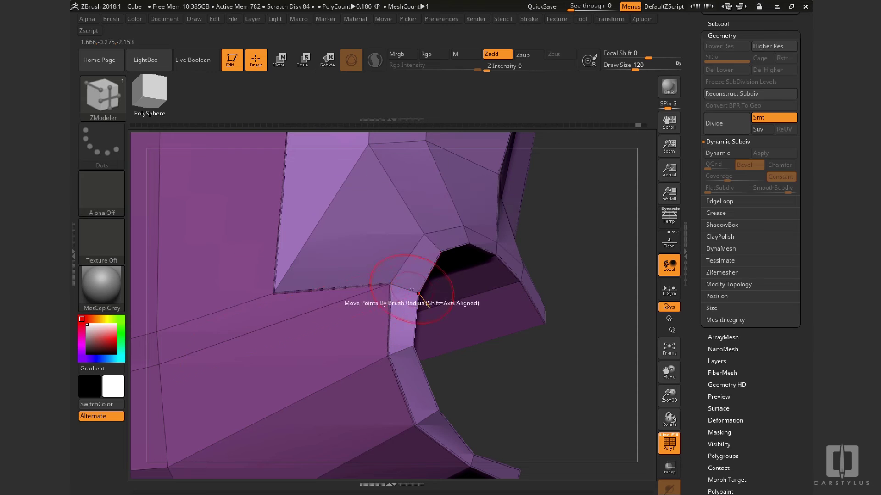
mouse_move(537, 390)
mouse_down()
mouse_move(468, 390)
mouse_move(549, 395)
mouse_up()
key(space)
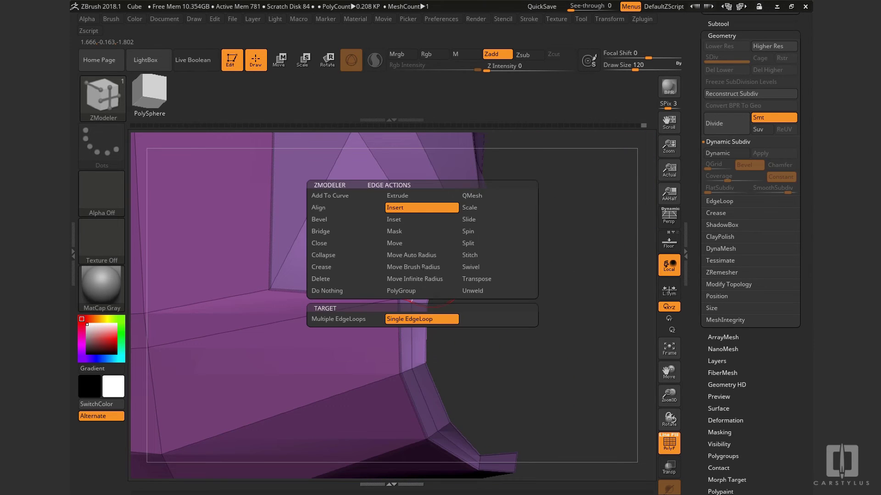
click(359, 331)
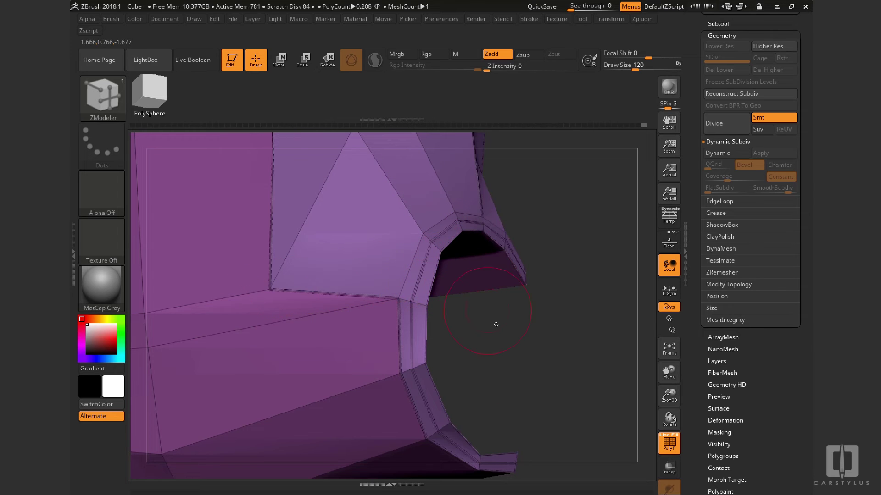
Preview the smoothed rear corner and wheel arch with Dynamic Subdiv
drag(512, 363, 558, 358)
key(d)
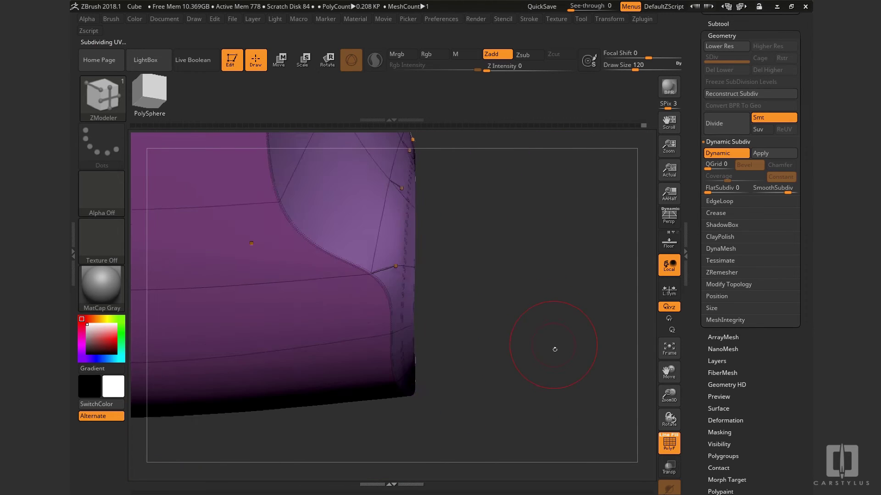
mouse_move(554, 338)
right_down()
mouse_move(482, 259)
mouse_move(564, 301)
right_up()
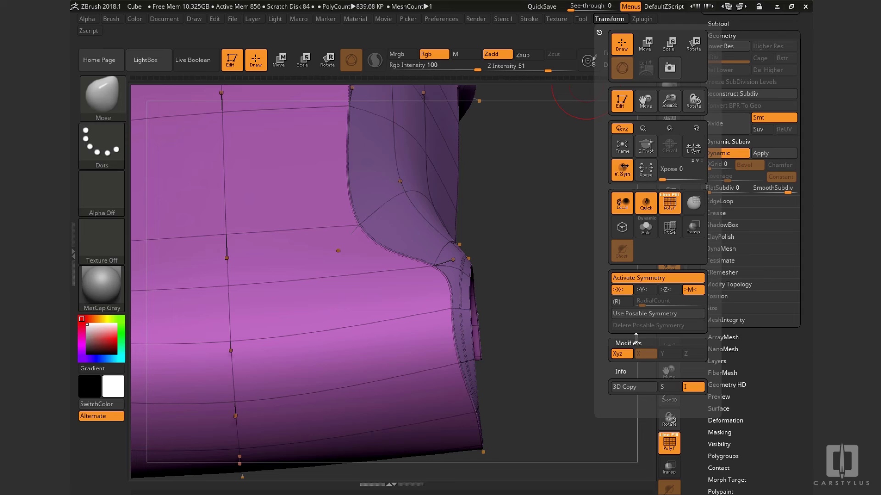
Set the transform modifier to XYZ and pull the rear corner vertex inward using the Move brush at draw size 74
click(623, 353)
click(609, 18)
drag(450, 261, 398, 266)
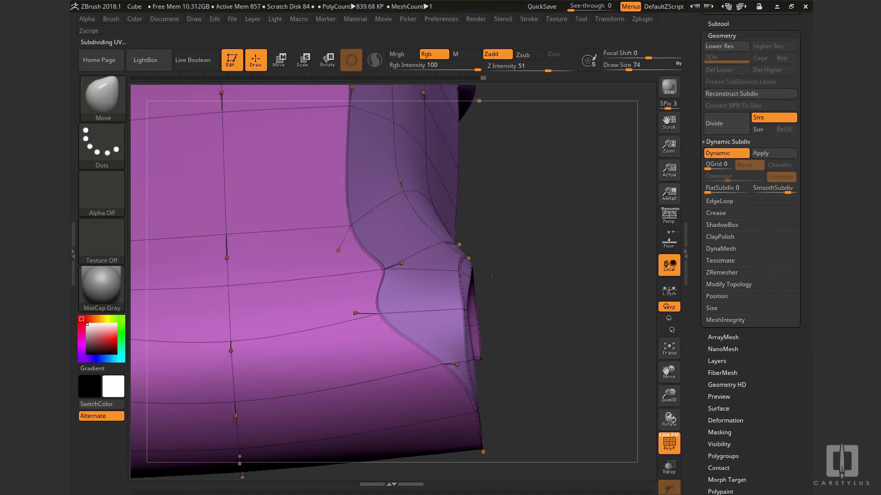
Return to the low-poly mesh and reposition the lower vertices of the rear corner panel with the Move brush
key(shift+d)
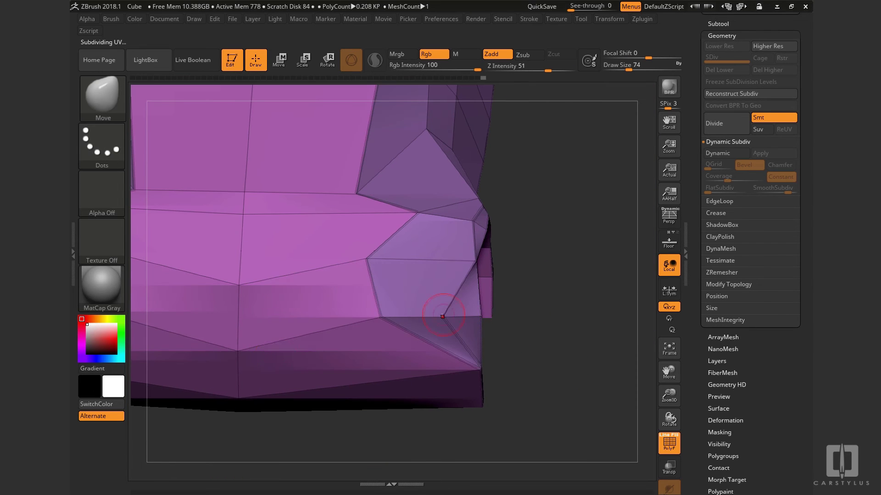
drag(492, 369, 450, 365)
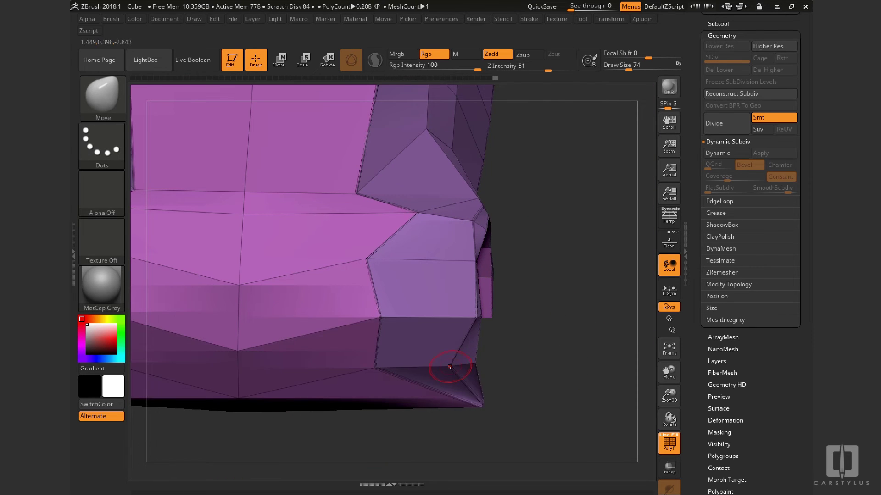
mouse_move(540, 375)
mouse_down()
mouse_move(543, 311)
mouse_move(442, 206)
mouse_move(342, 259)
mouse_up()
drag(500, 380, 502, 337)
drag(446, 339, 454, 363)
drag(617, 373, 578, 372)
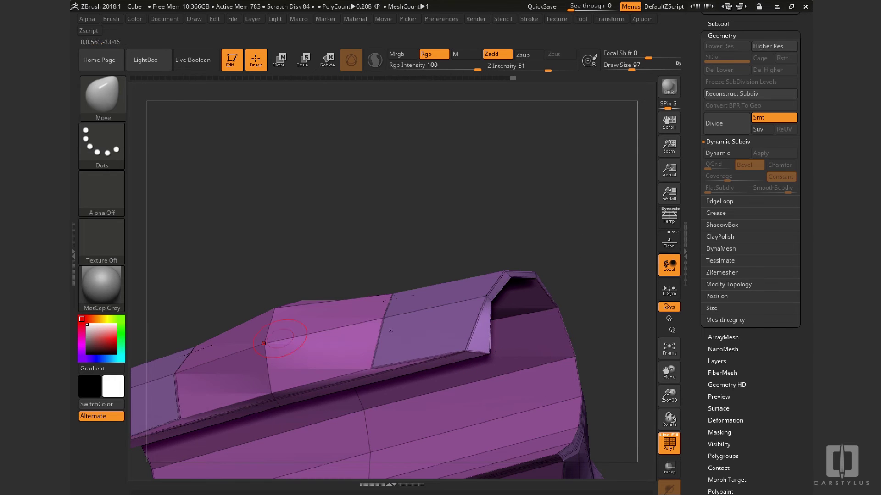
Align the rear corner's outer edge and upper vertices with the Move brush at draw size 97
drag(467, 338, 487, 340)
drag(605, 257, 608, 352)
drag(488, 220, 491, 207)
mouse_move(578, 294)
mouse_down()
mouse_move(514, 285)
mouse_move(577, 293)
mouse_up()
drag(475, 206, 352, 182)
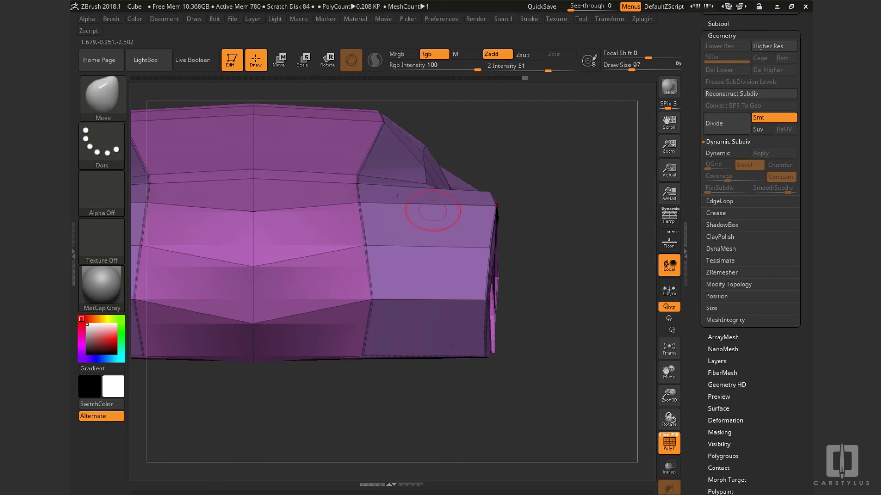
drag(560, 270, 581, 314)
mouse_move(489, 300)
mouse_down()
mouse_move(539, 312)
mouse_move(520, 288)
mouse_move(543, 336)
mouse_move(315, 220)
mouse_up()
Isolate the magenta polygroup containing the center rear panel, hiding the corner and wheel-arch polygons
key(ctrl+shift)
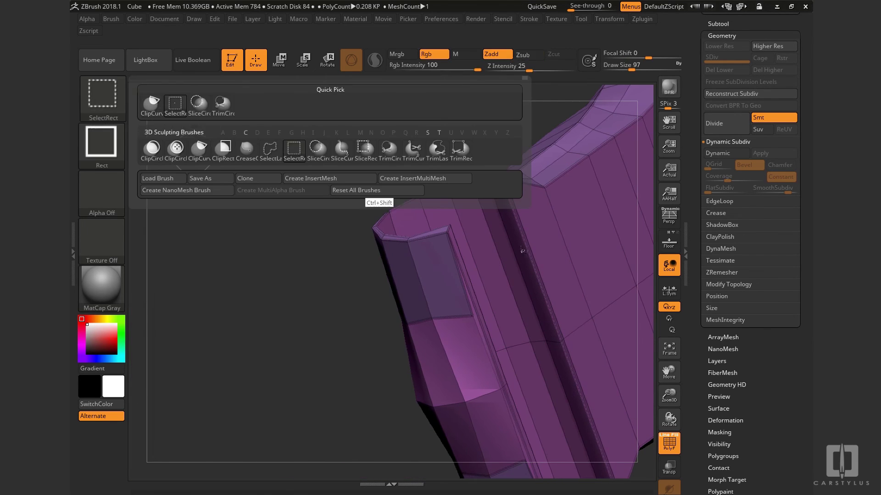
drag(290, 371, 505, 198)
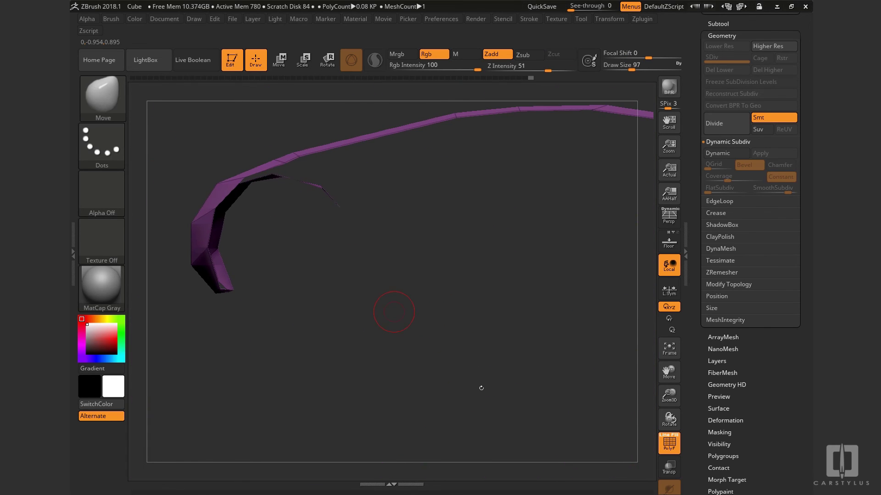
drag(481, 389, 393, 269)
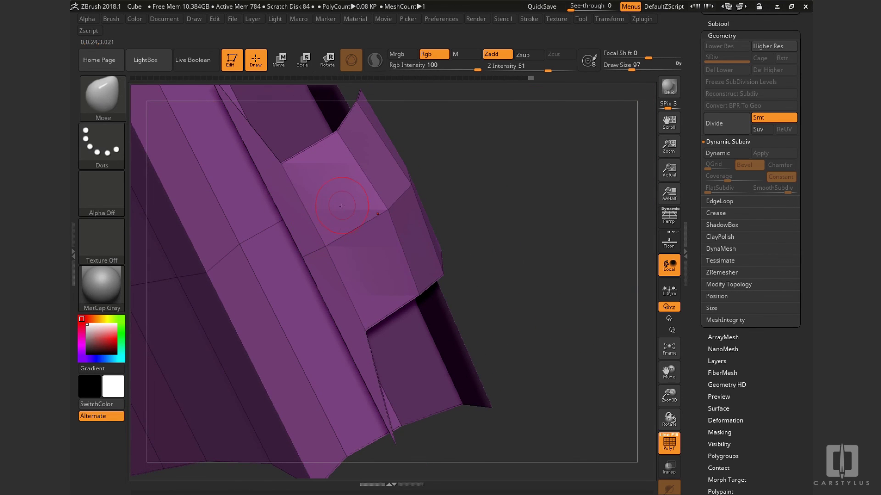
Switch to the ZModeler brush and mark the center rear panel polygons beside the lower strip as a temporary polygroup
key(b)
key(z)
key(m)
drag(534, 236, 495, 321)
alt+click(299, 212)
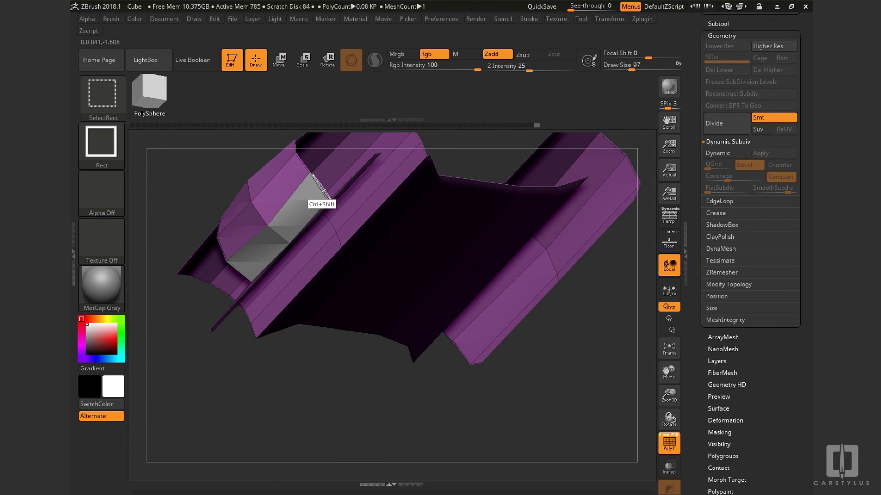